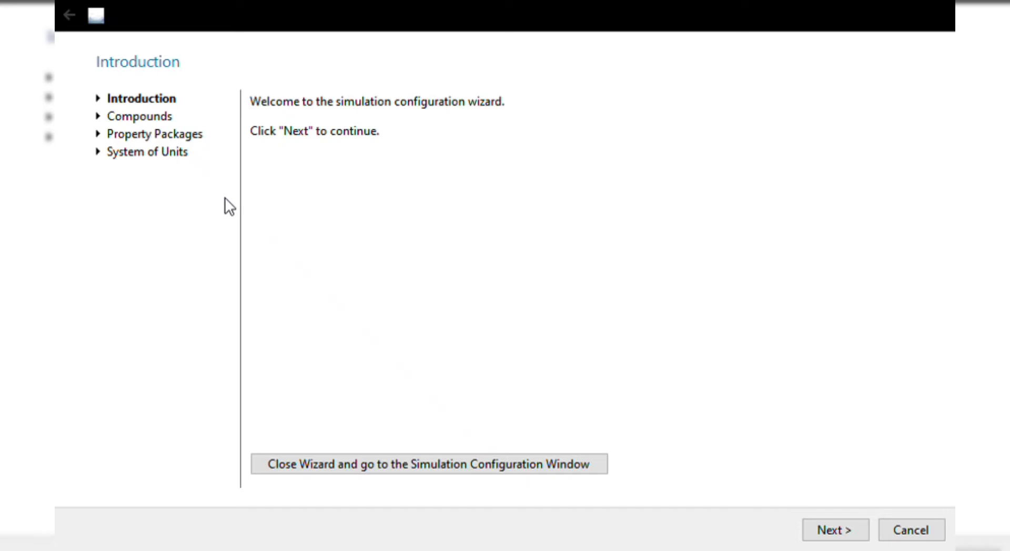
- Find Water in the compound list and add it to the simulation
click(830, 529)
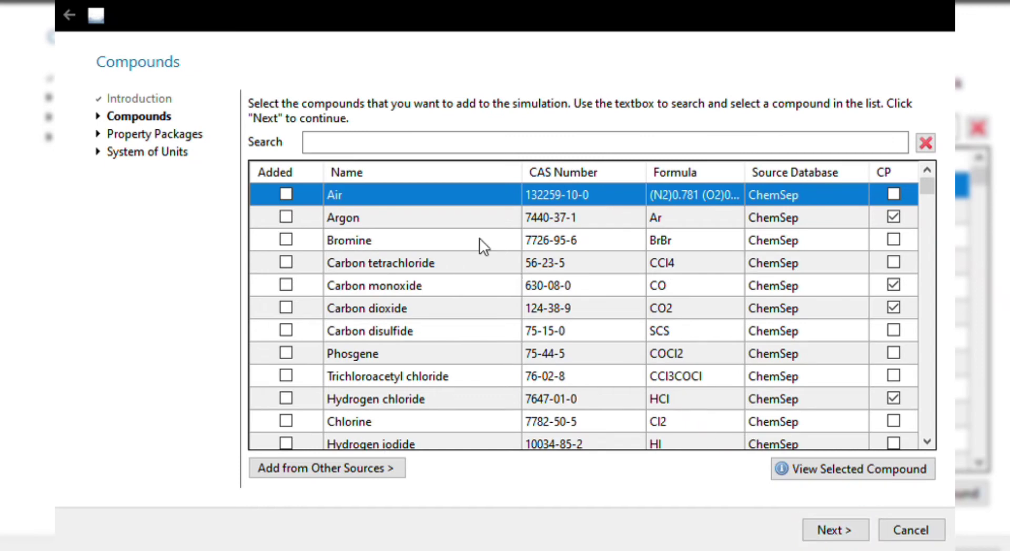
click(381, 154)
text(water)
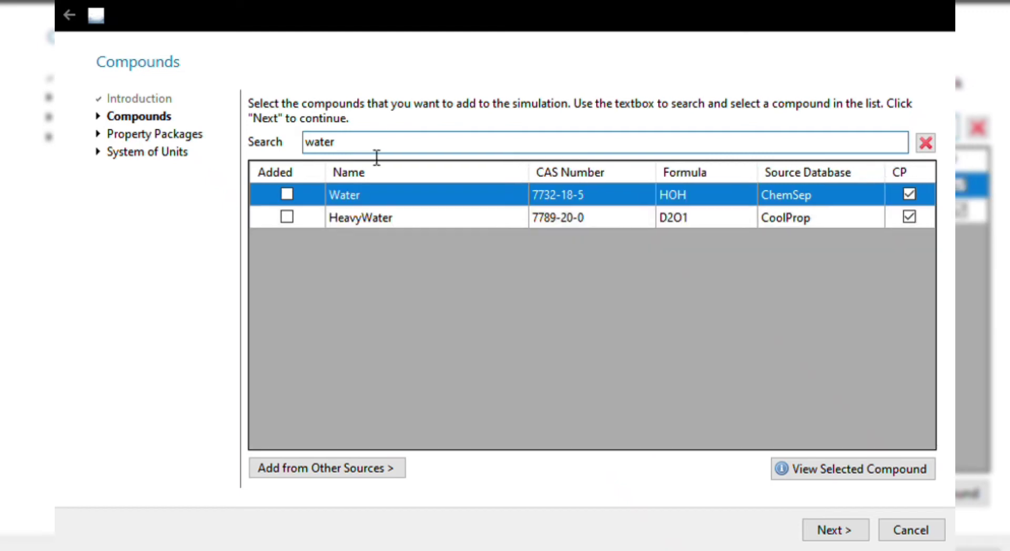
click(287, 195)
click(831, 531)
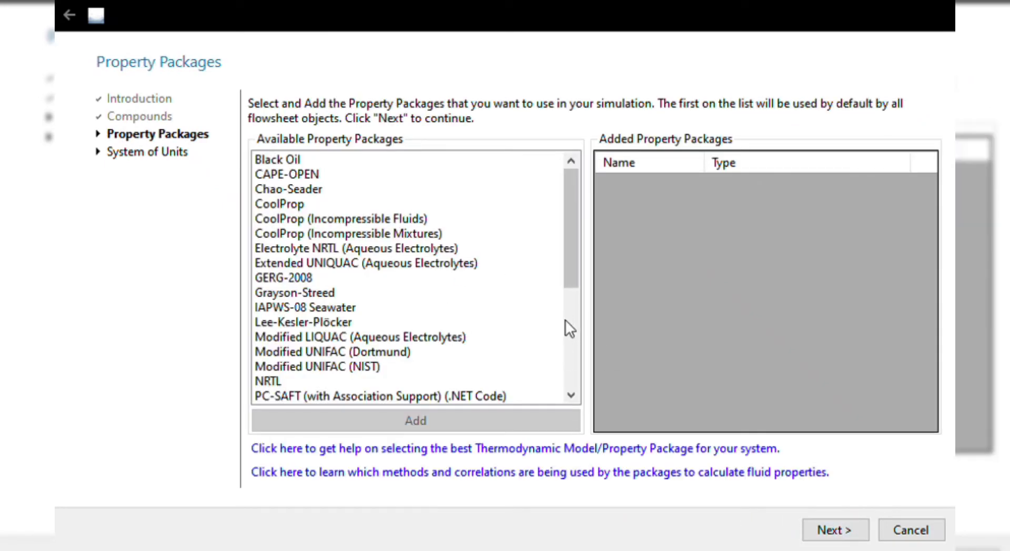
- Add the Steam Tables (IAPWS-IF97) property package to the simulation
scroll(571, 330, down, 5)
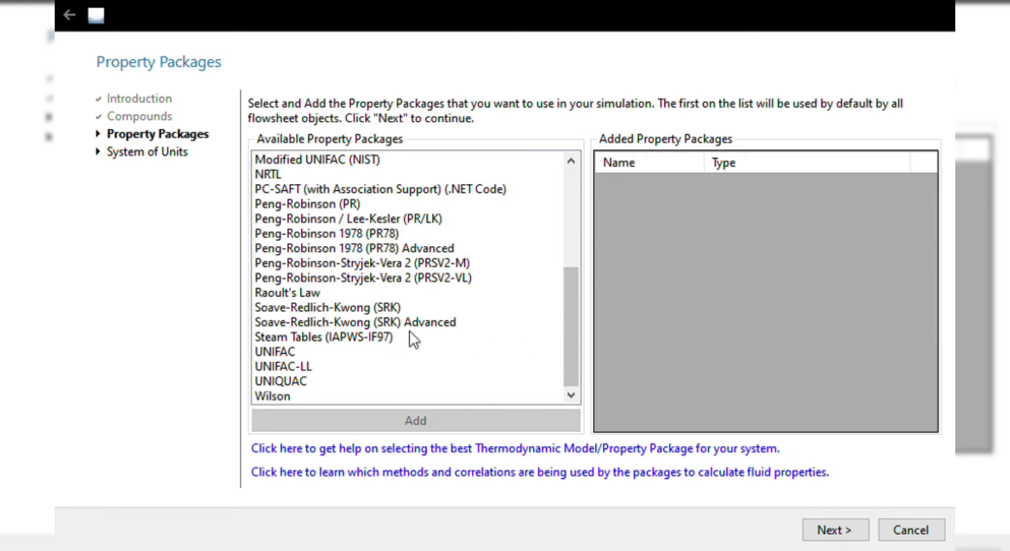
double_click(369, 338)
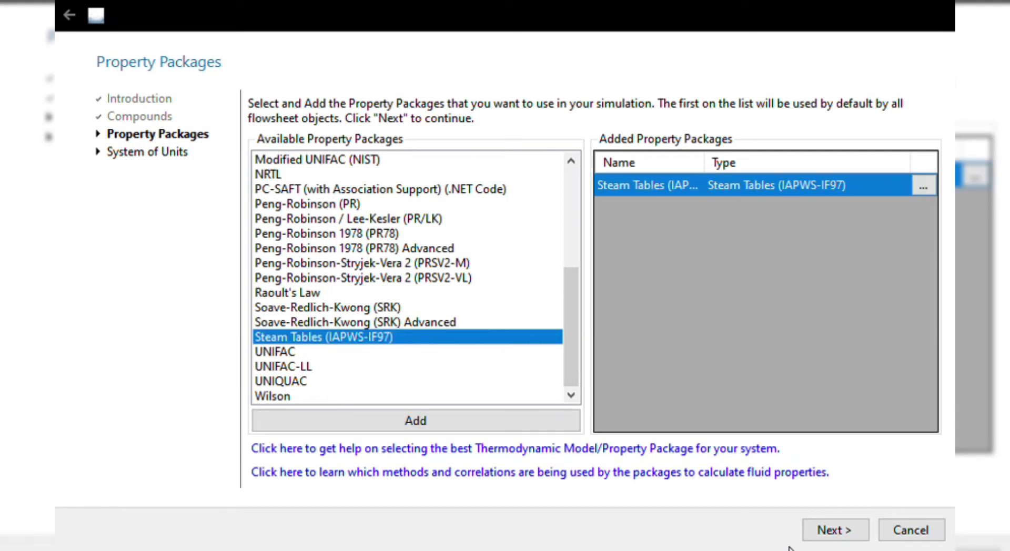
click(831, 531)
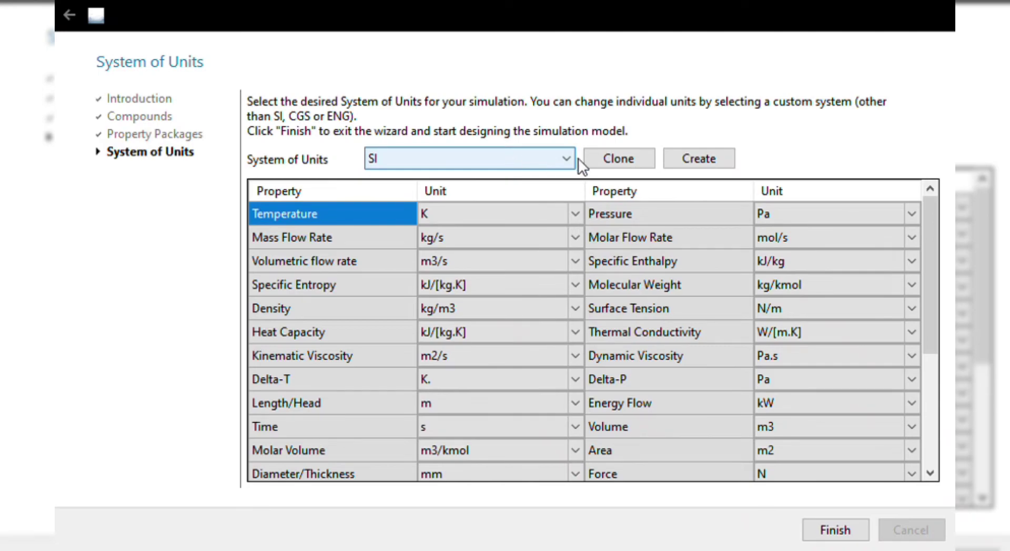
- Create a unit system named "Config a" with temperature in C and mass flow rate in kg/h, and finish the configuration wizard
click(693, 165)
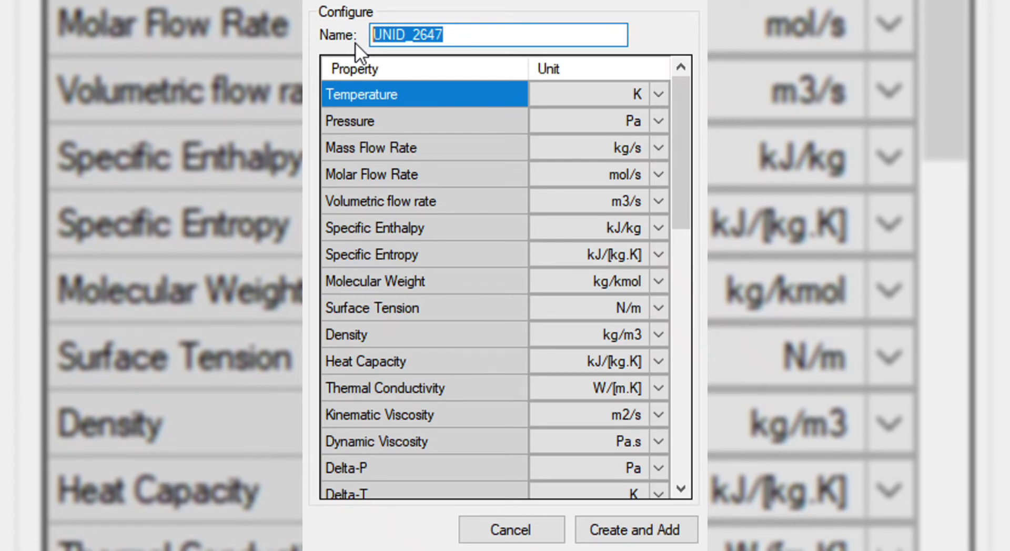
text(Co)
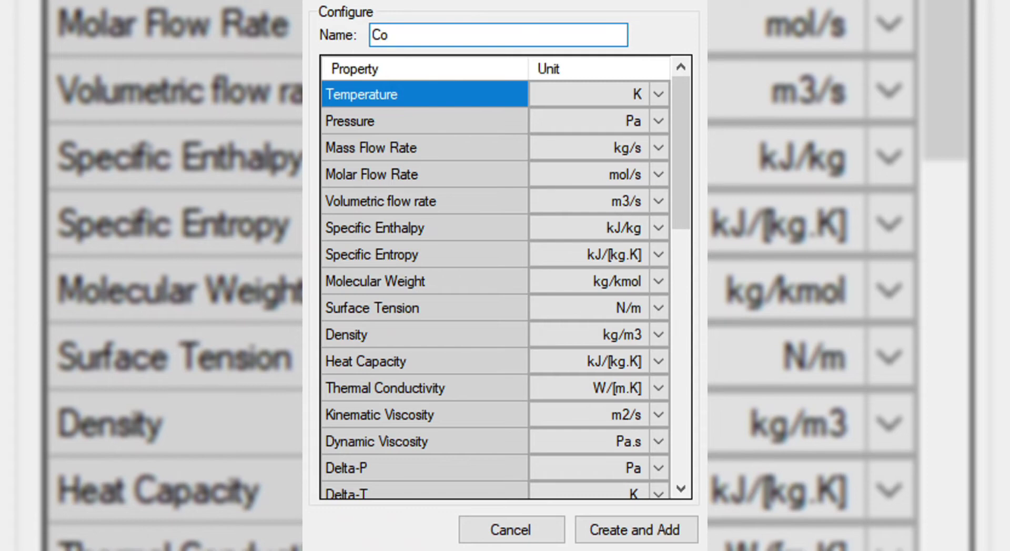
text(nfiga)
click(661, 97)
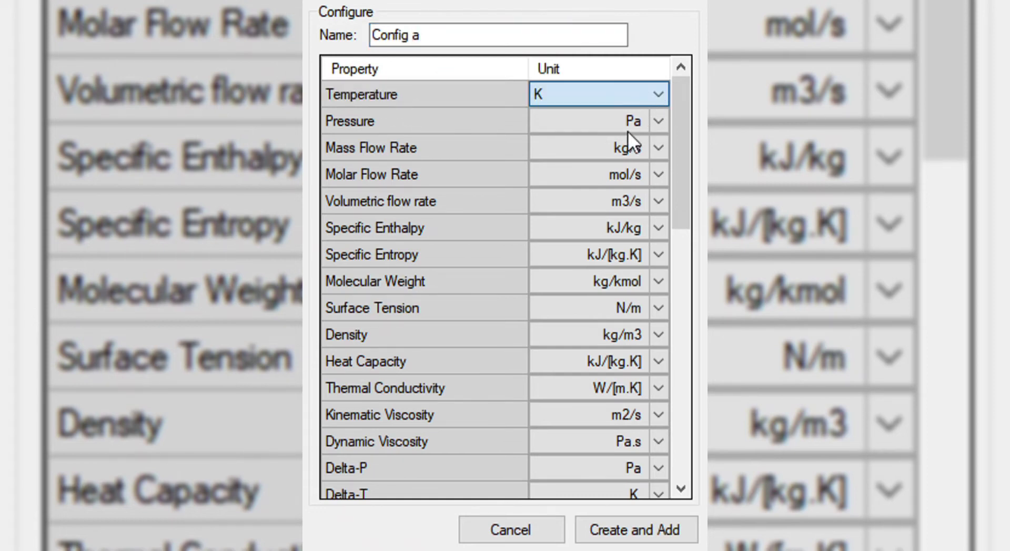
click(617, 147)
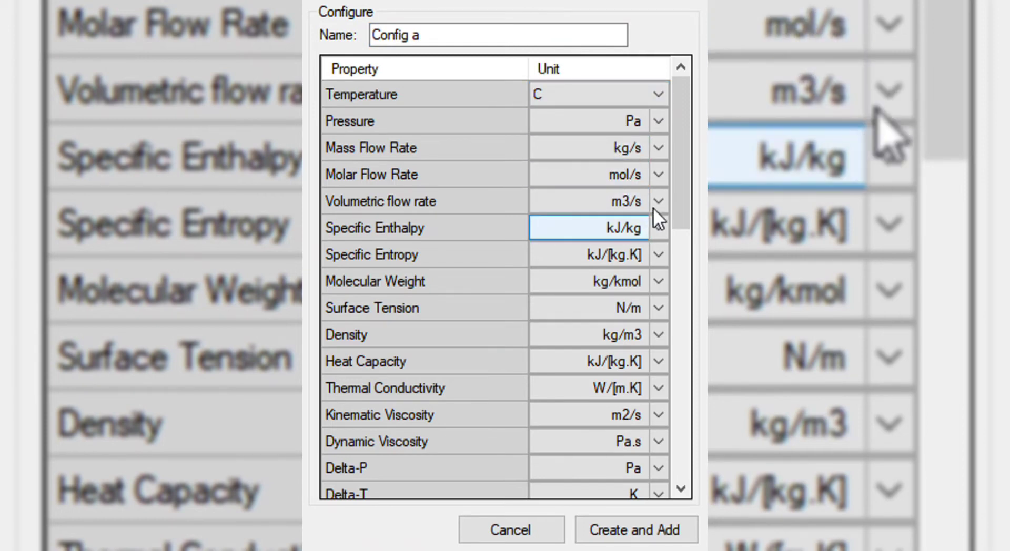
click(654, 147)
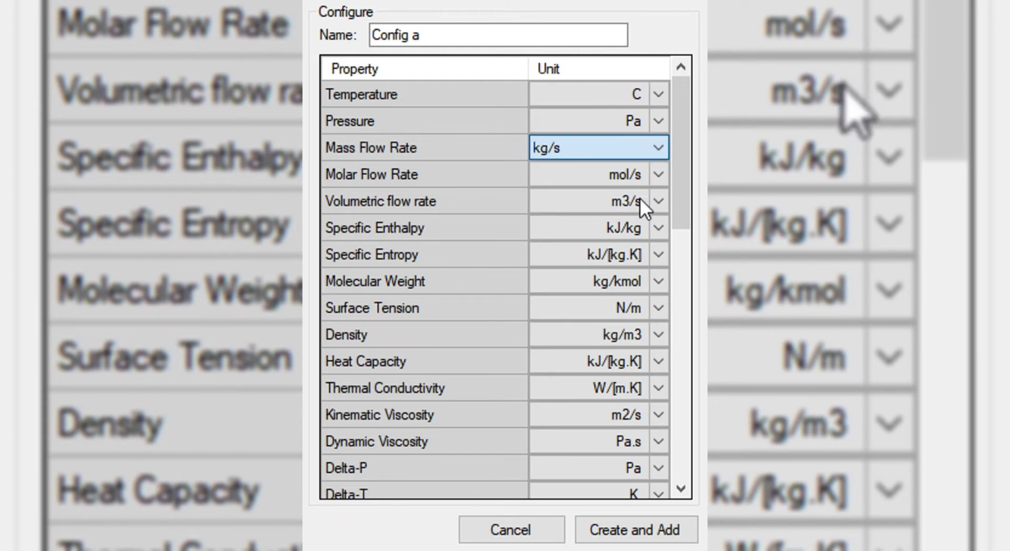
click(611, 222)
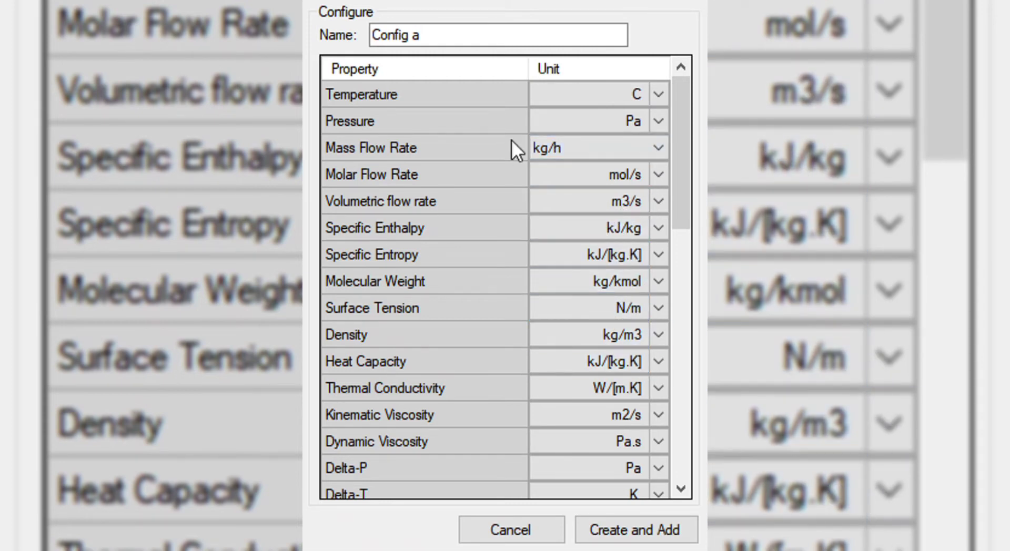
click(657, 542)
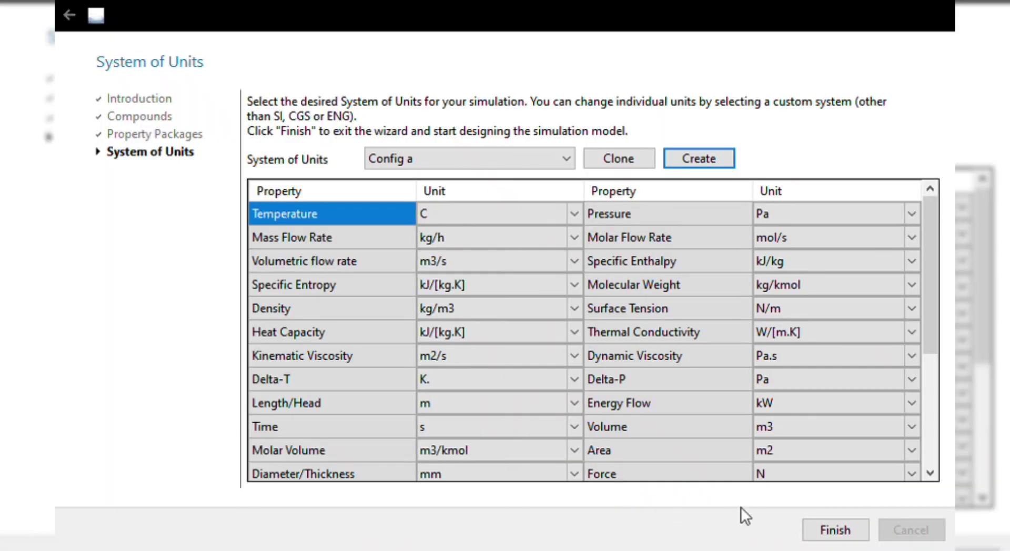
click(811, 529)
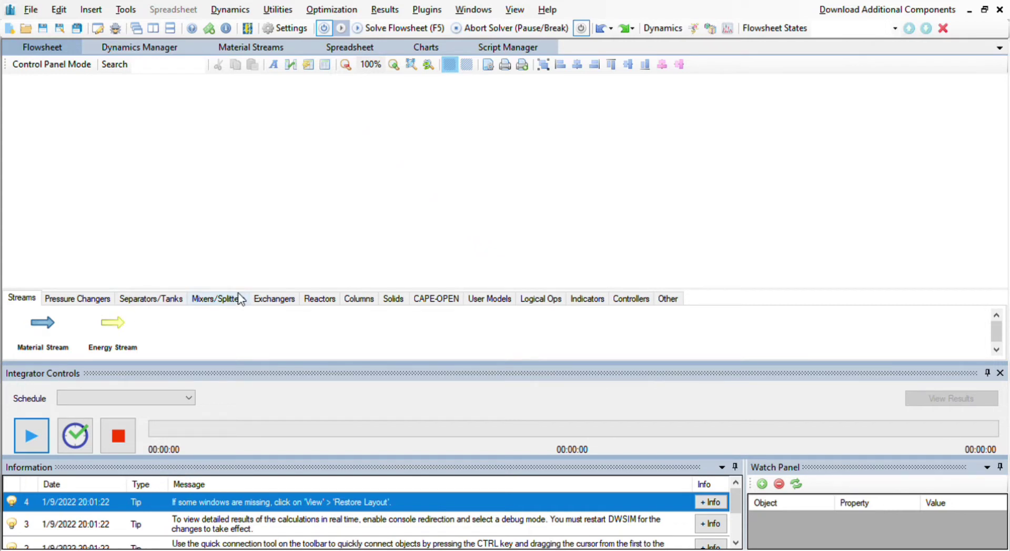
- Place a heat exchanger on the flowsheet with two material streams on each side of it
click(267, 301)
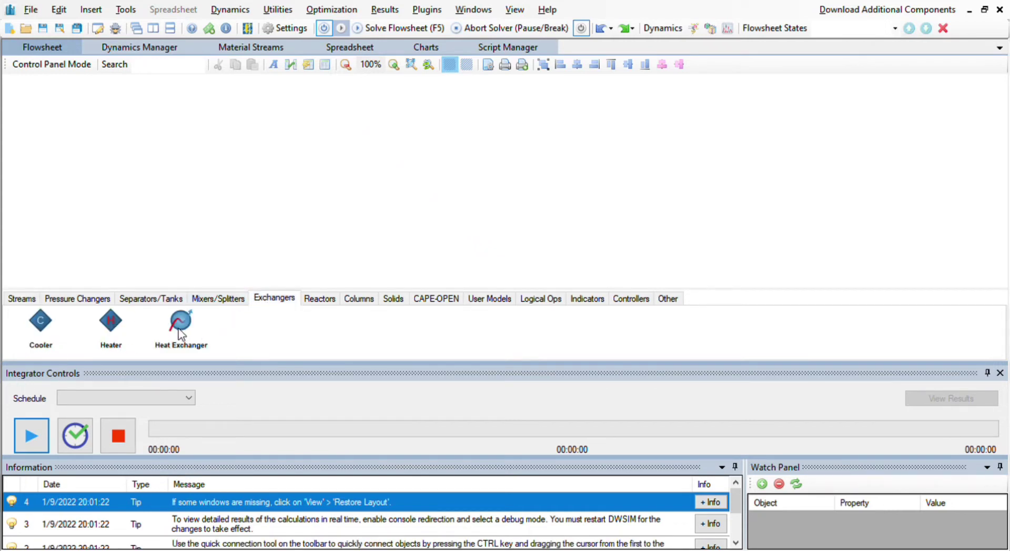
drag(180, 329, 367, 185)
click(24, 299)
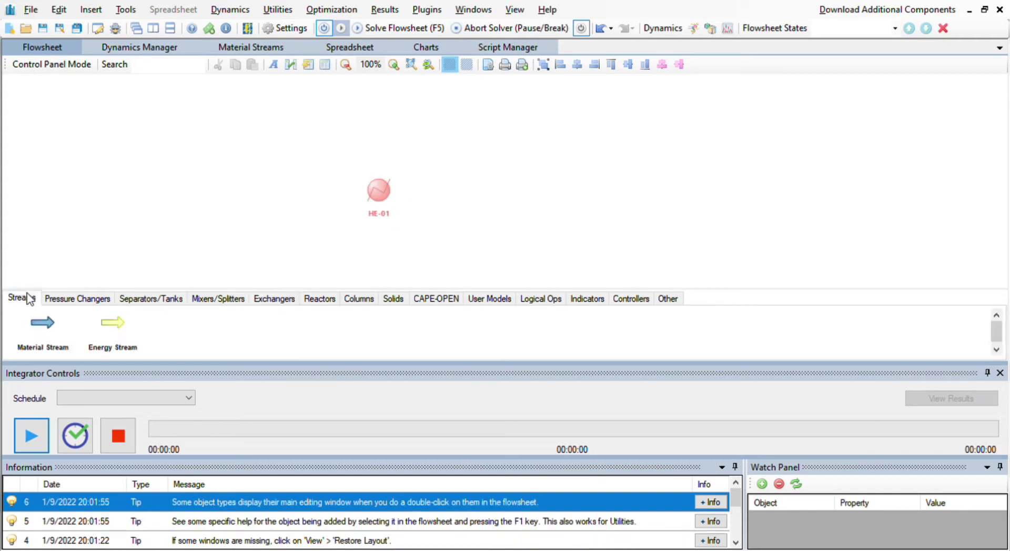
drag(34, 315, 315, 153)
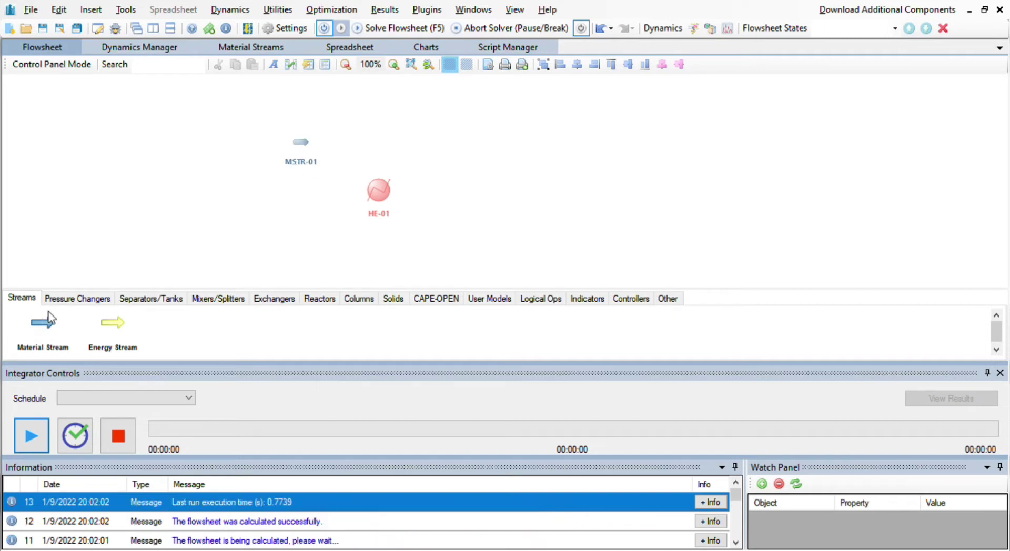
drag(43, 321, 287, 242)
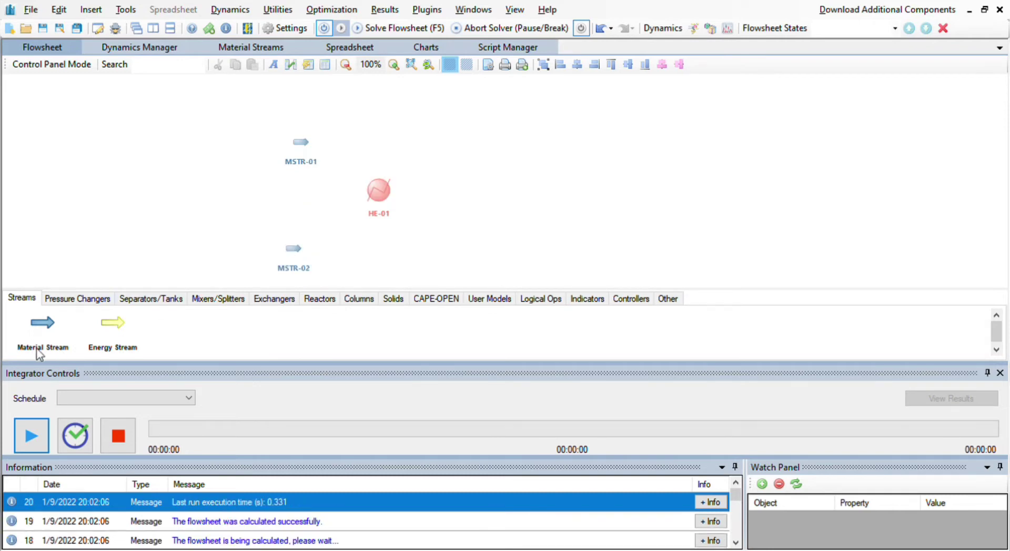
drag(51, 324, 457, 139)
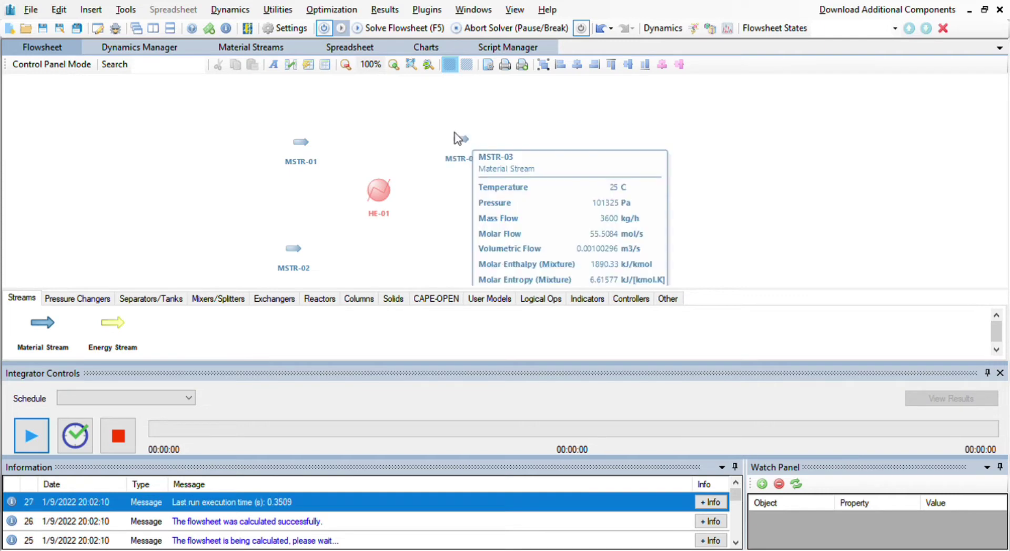
drag(48, 329, 464, 260)
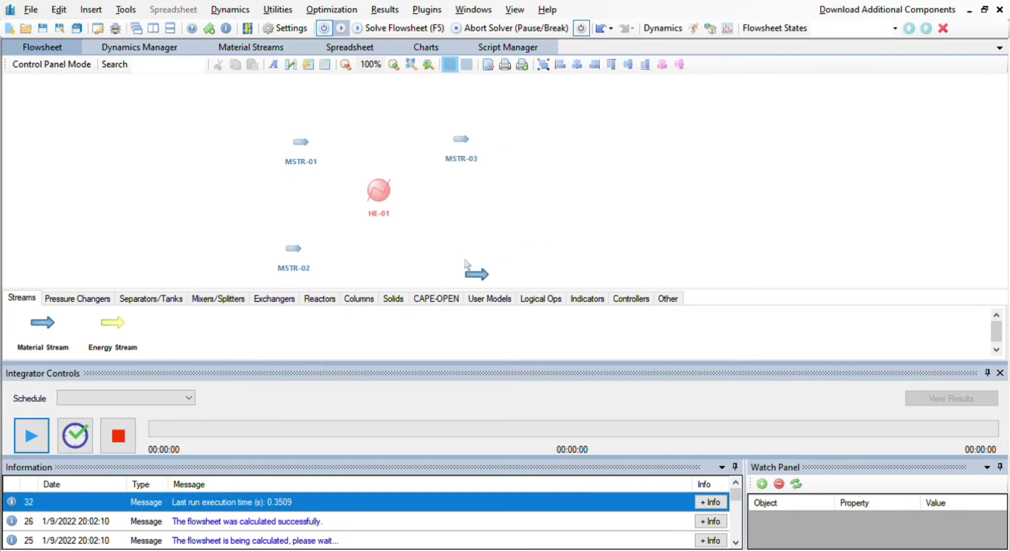
- Rename the material stream MSTR-01 as "Hot Stream"
click(303, 147)
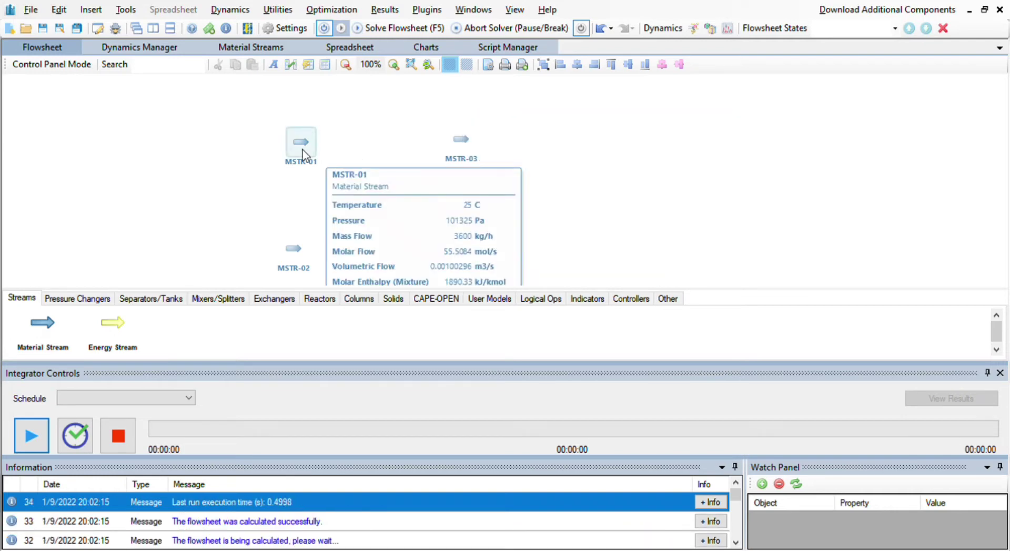
double_click(303, 153)
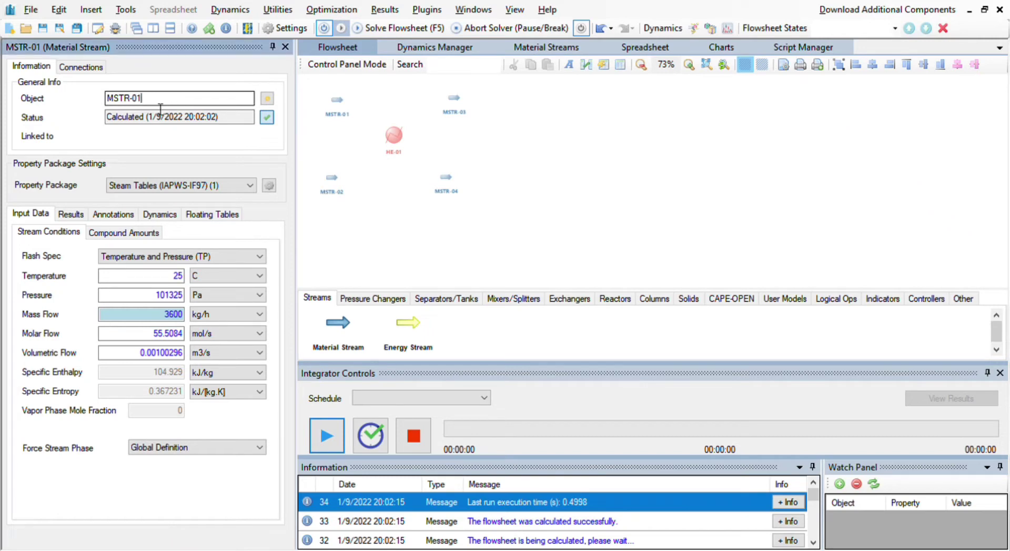
drag(160, 100, 108, 109)
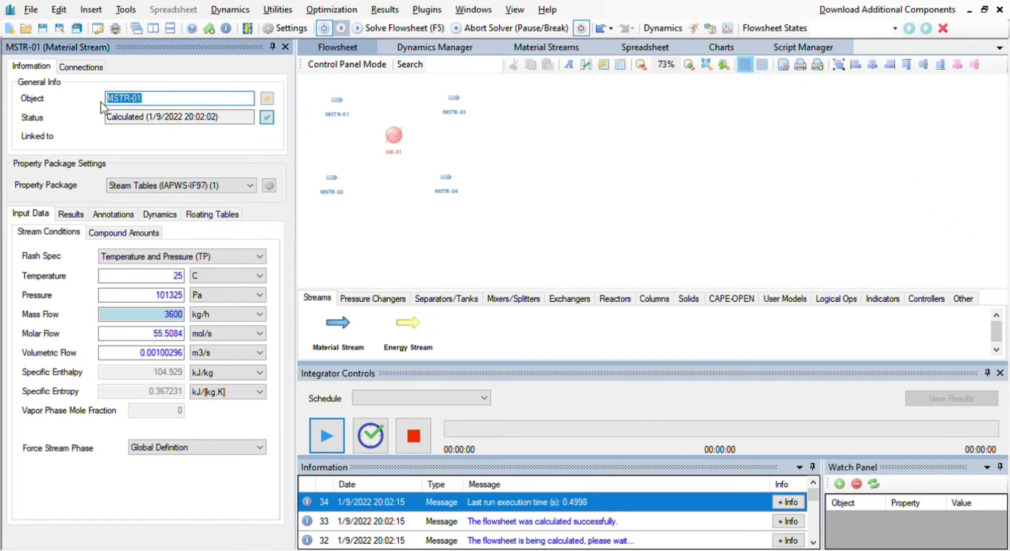
text(H)
text(ot Water)
key(BackSpace)
key(BackSpace)
key(BackSpace)
key(BackSpace)
text(Stream)
key(Return)
- Set the Hot Stream's temperature to 70 C and its mass flow to 5400 kg/h
click(169, 278)
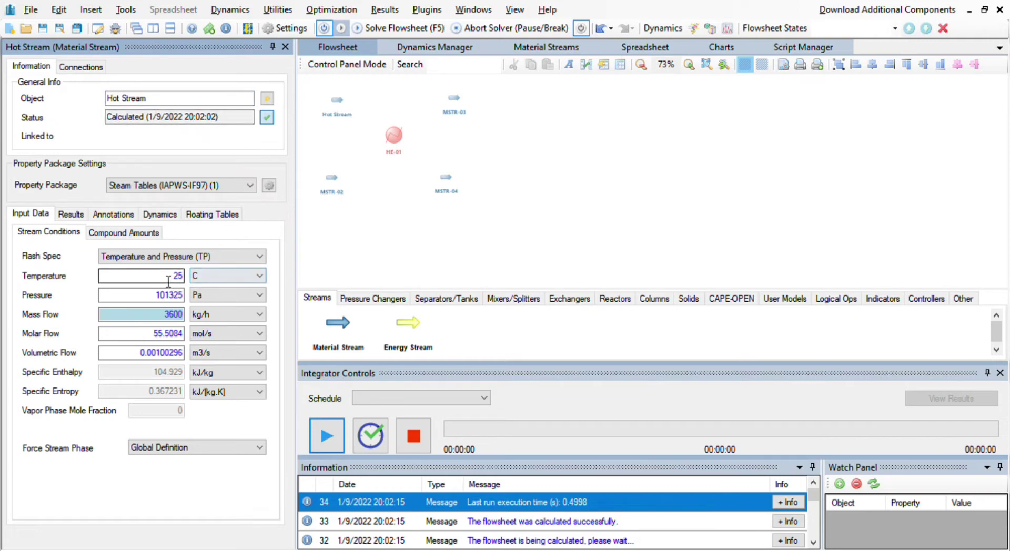
drag(168, 282, 192, 284)
text(70)
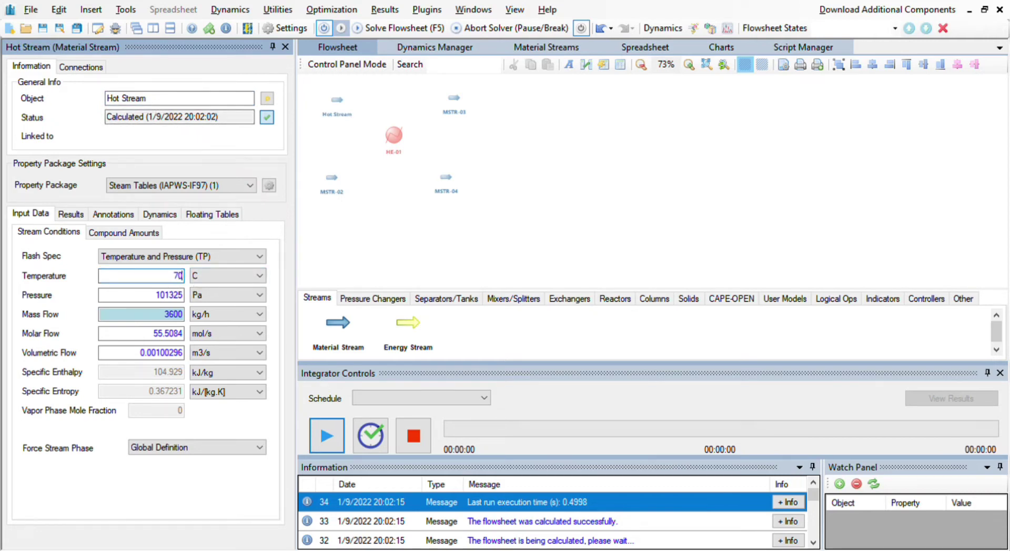
key(Return)
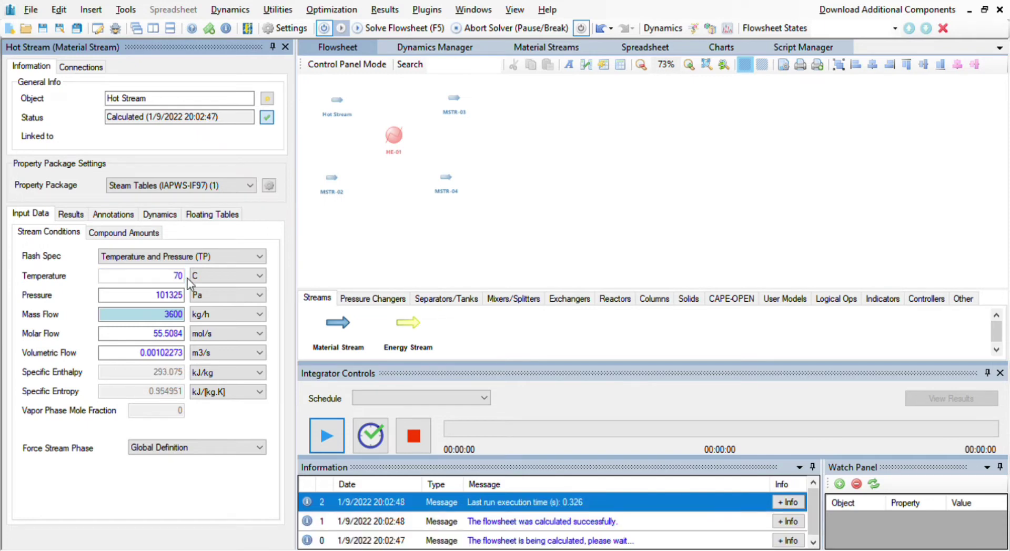
drag(157, 315, 210, 316)
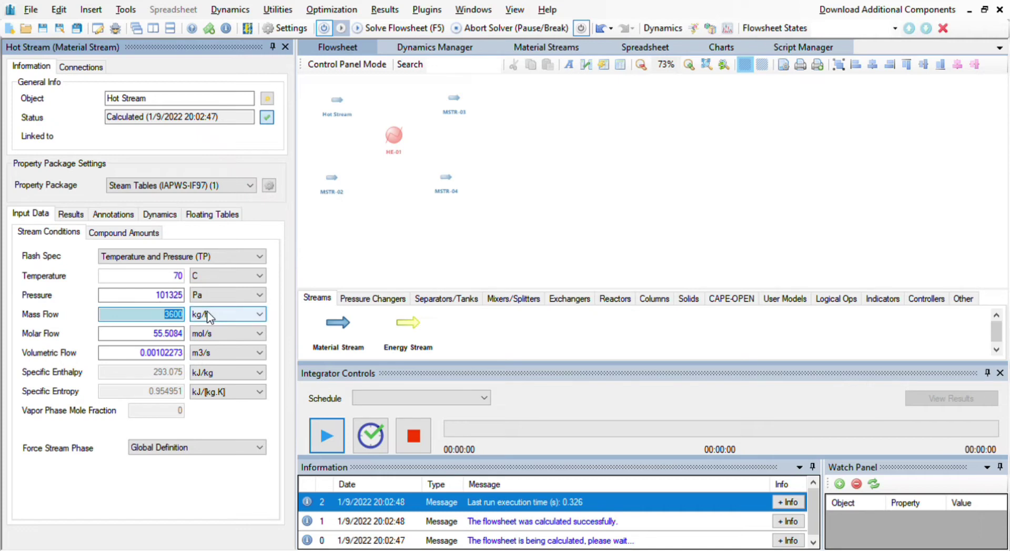
text(5400)
key(Return)
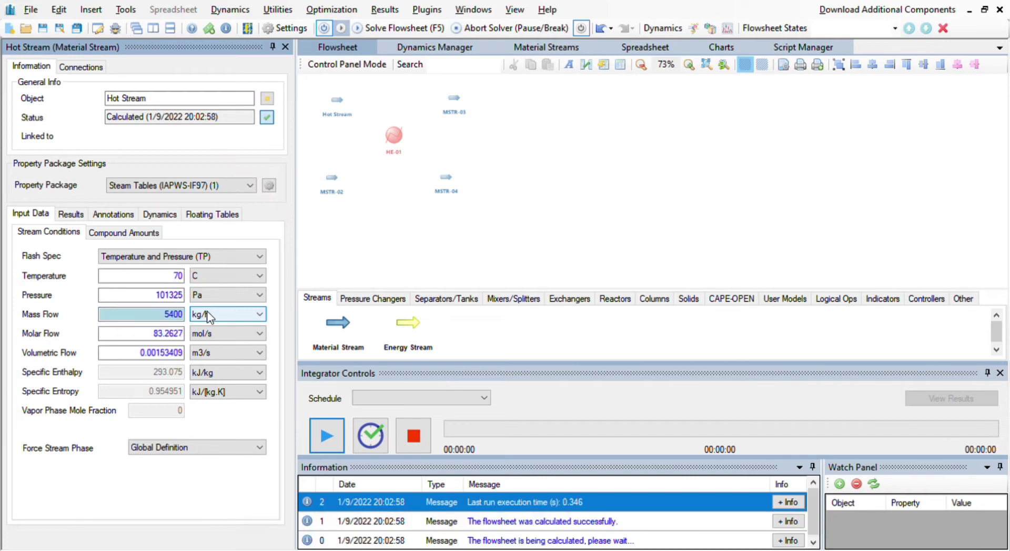
- Rename the material stream MSTR-02 as "Cold Stream"
click(331, 181)
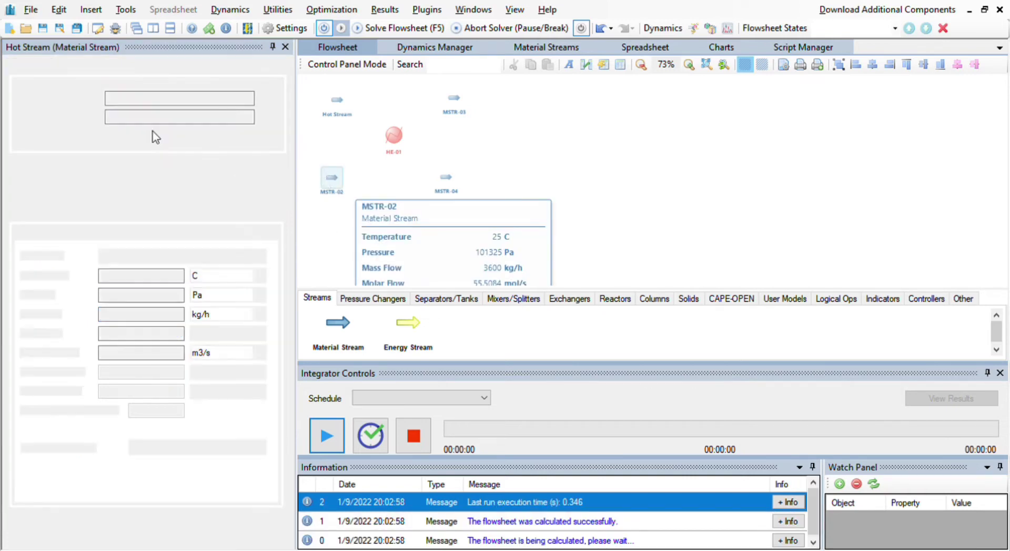
drag(140, 98, 106, 108)
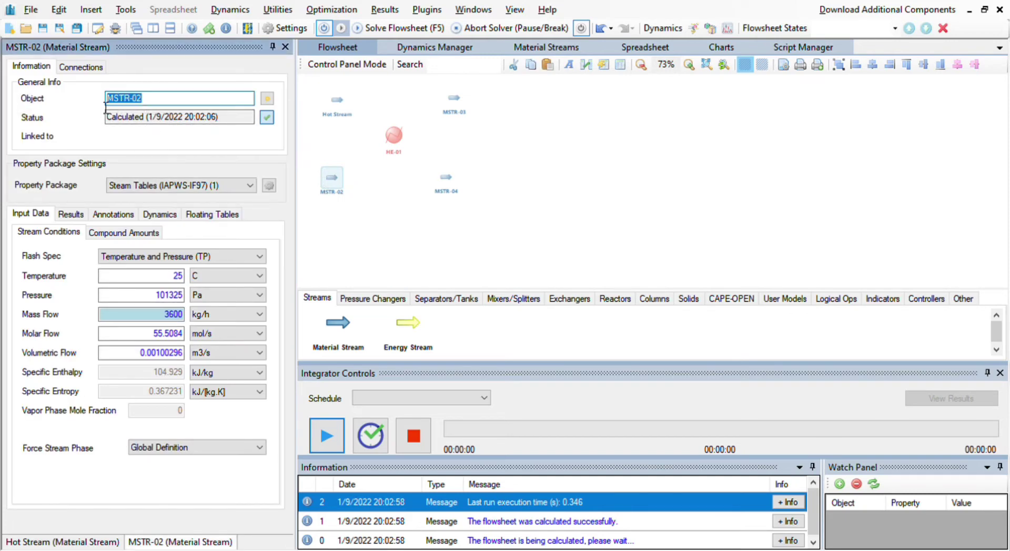
text(Cold Stream)
key(Return)
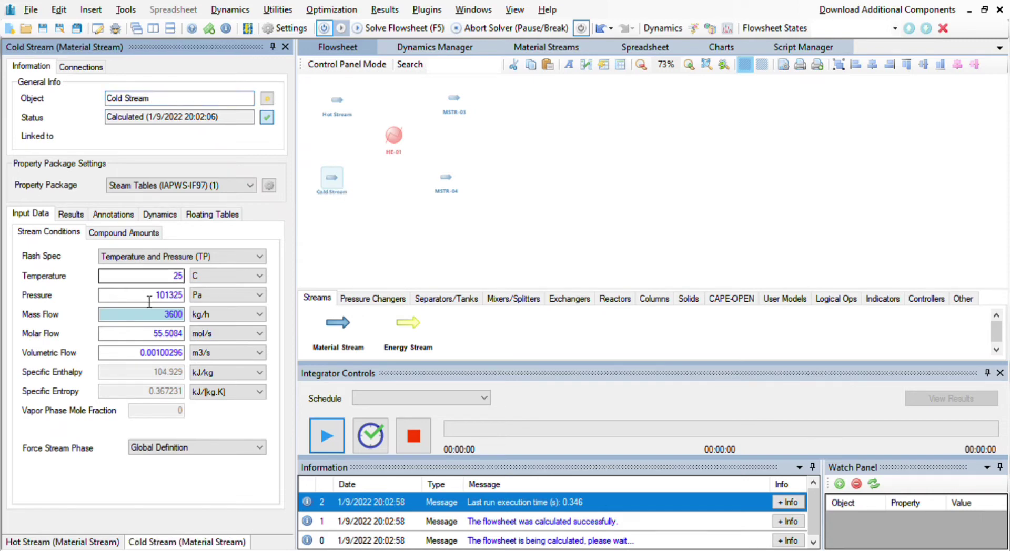
- Set the Cold Stream's temperature to 30 C and its mass flow to 4000 kg/h
double_click(178, 279)
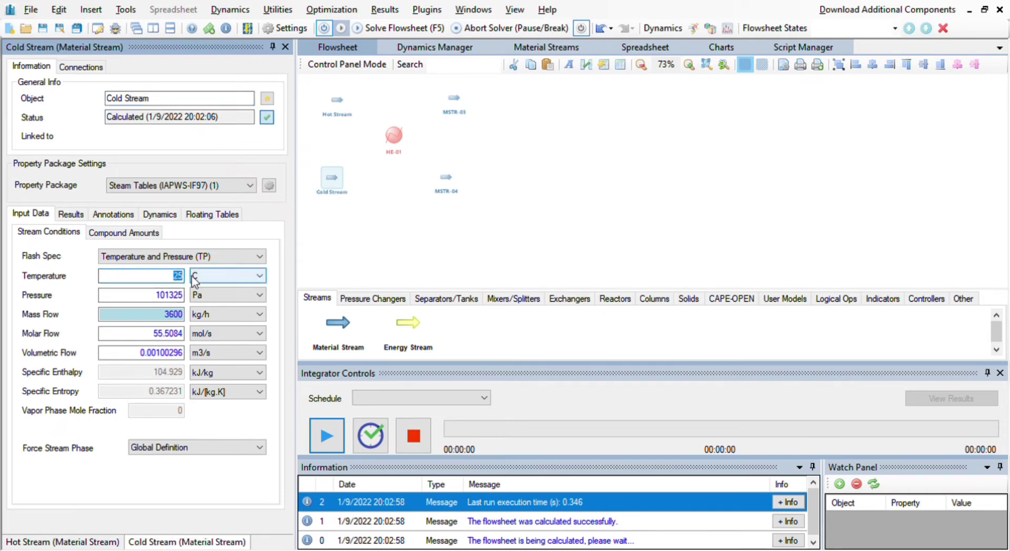
text(30)
key(Return)
key(Tab)
key(Tab)
key(Tab)
key(Tab)
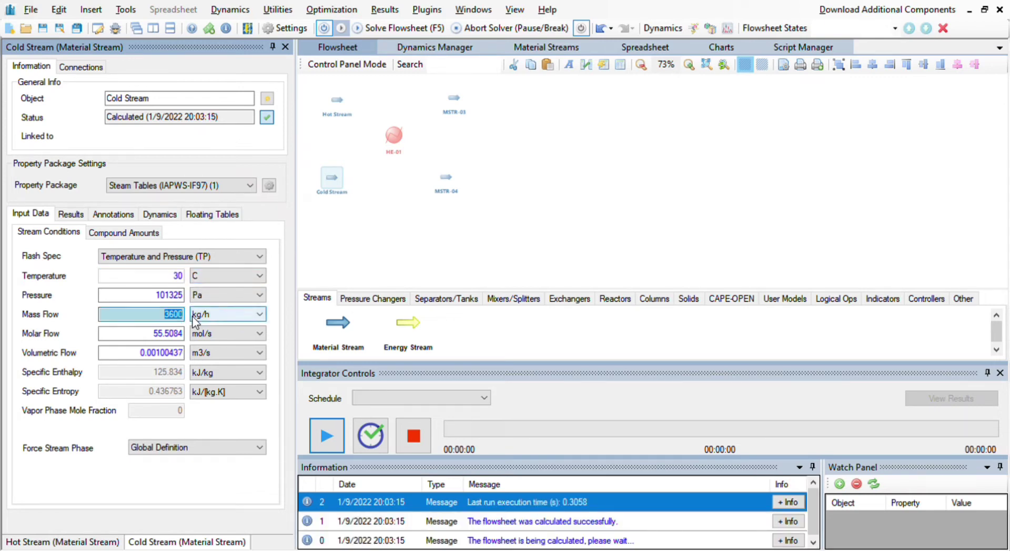
text(4000)
key(Return)
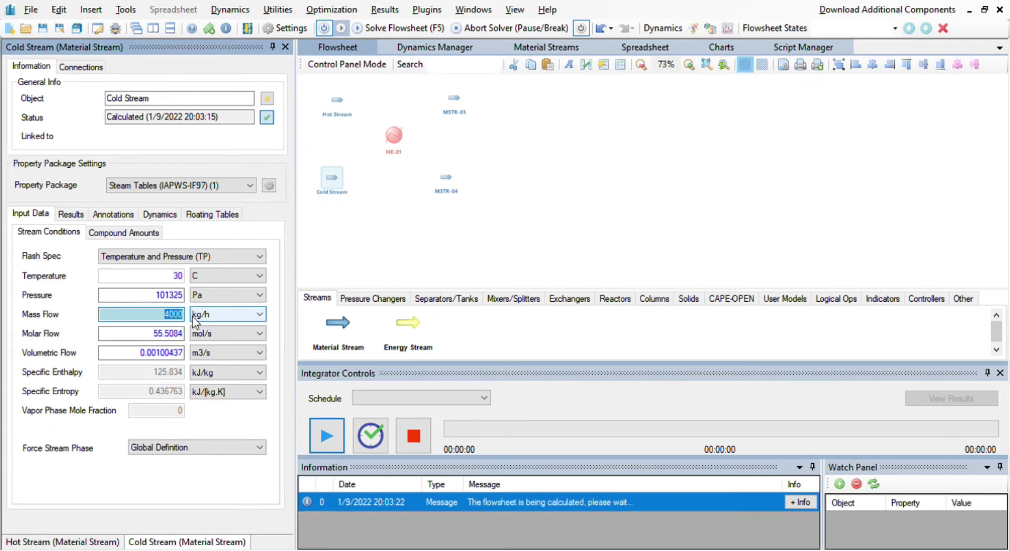
- Rename the material stream MSTR-03 as "Cold Stream Oulet"
click(450, 99)
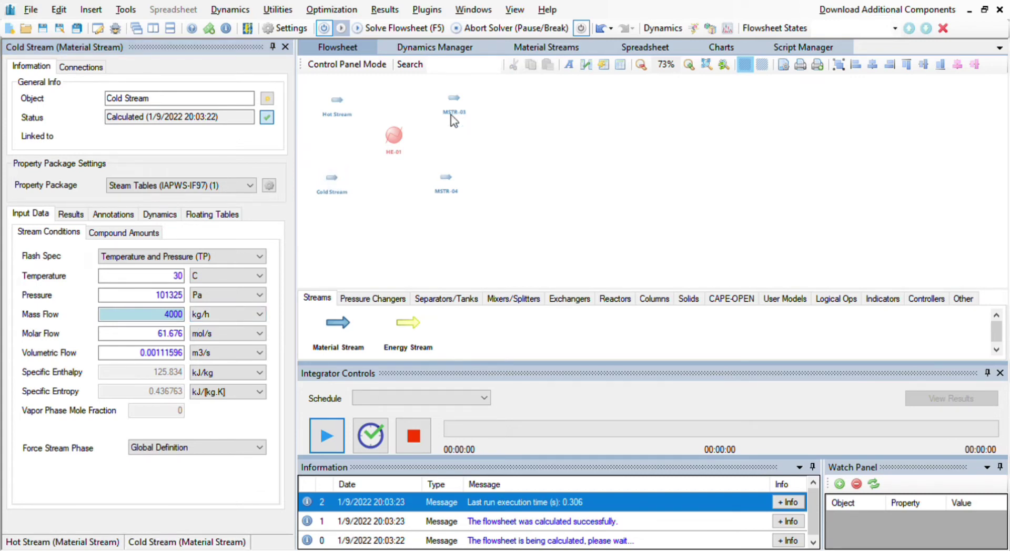
scroll(454, 120, up, 3)
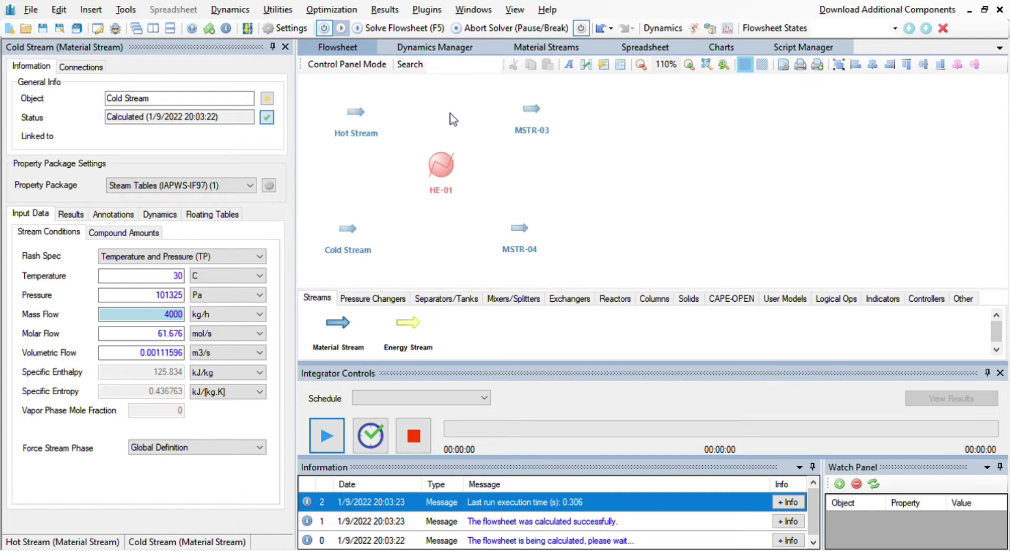
click(533, 112)
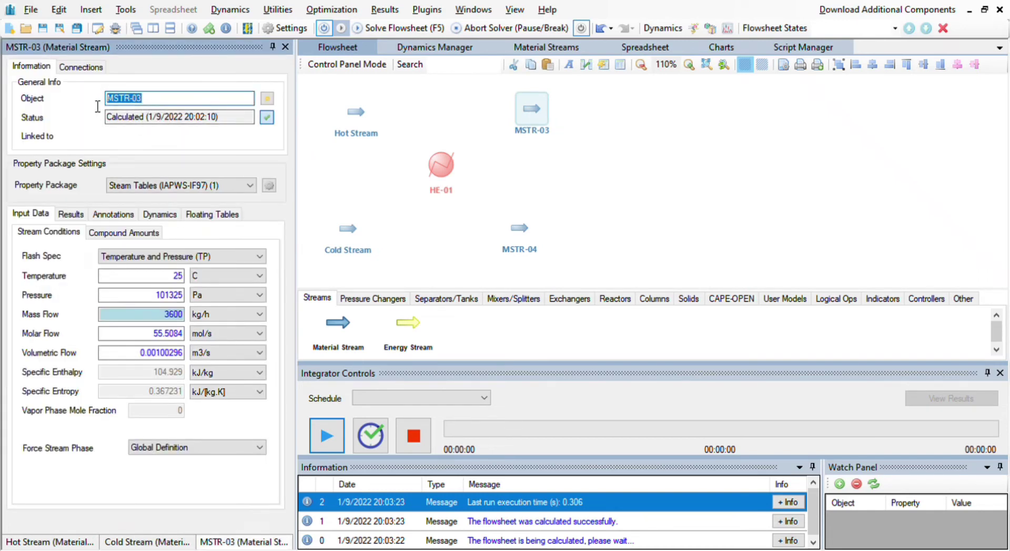
text(Cold Stream Oul)
text(et)
key(Return)
- Rename the material stream MSTR-04 as "Hot Stream Outlet"
click(517, 238)
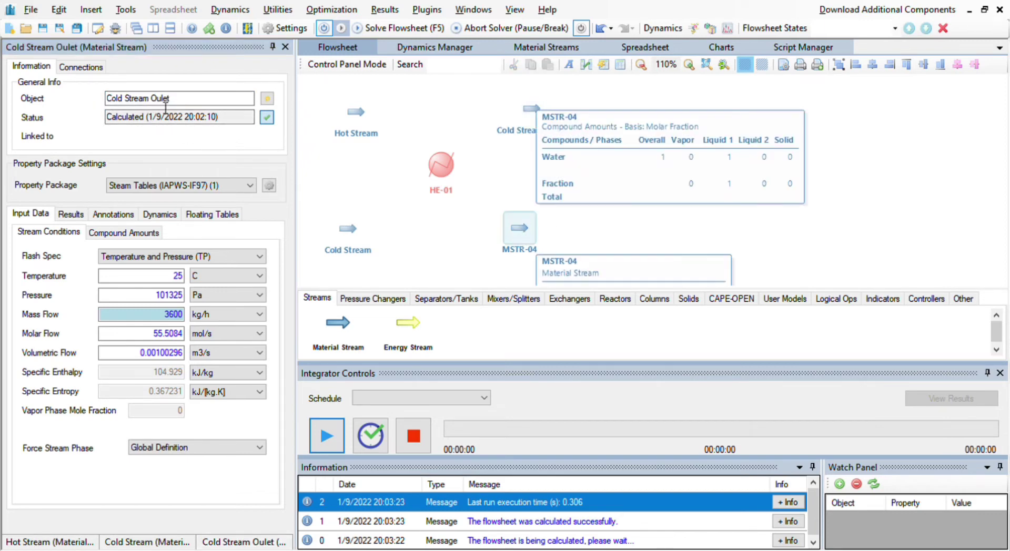
drag(163, 107, 107, 104)
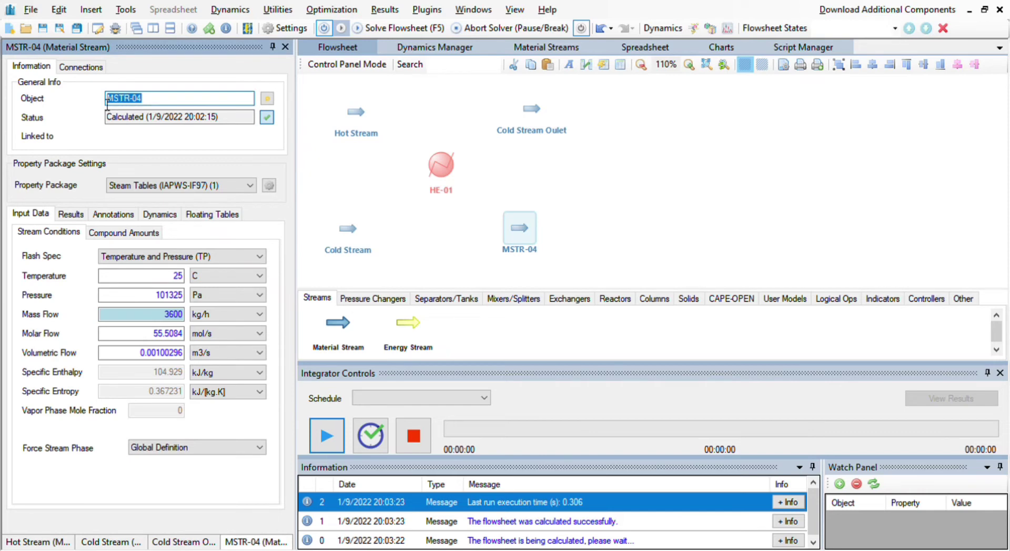
text(Hot Stream Outlet)
key(Return)
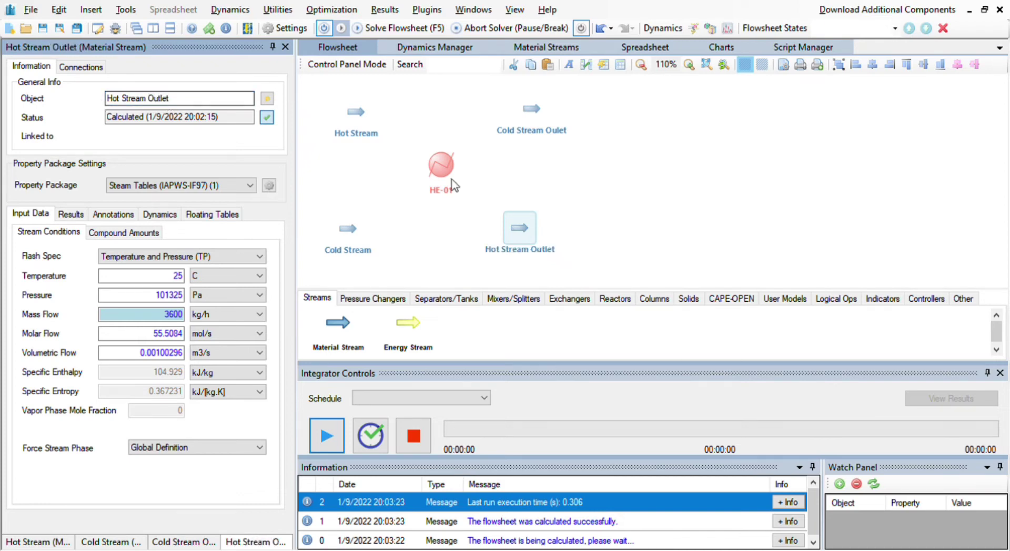
- Rename the heat exchanger HE-01 as "Counter-current-flow double-pipe heat exchanger"
click(432, 165)
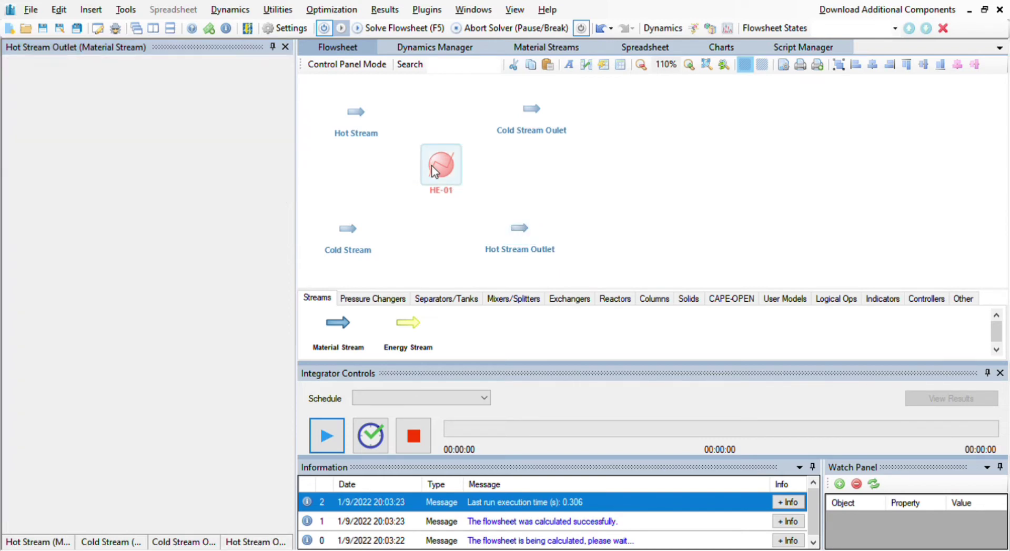
drag(158, 84, 108, 87)
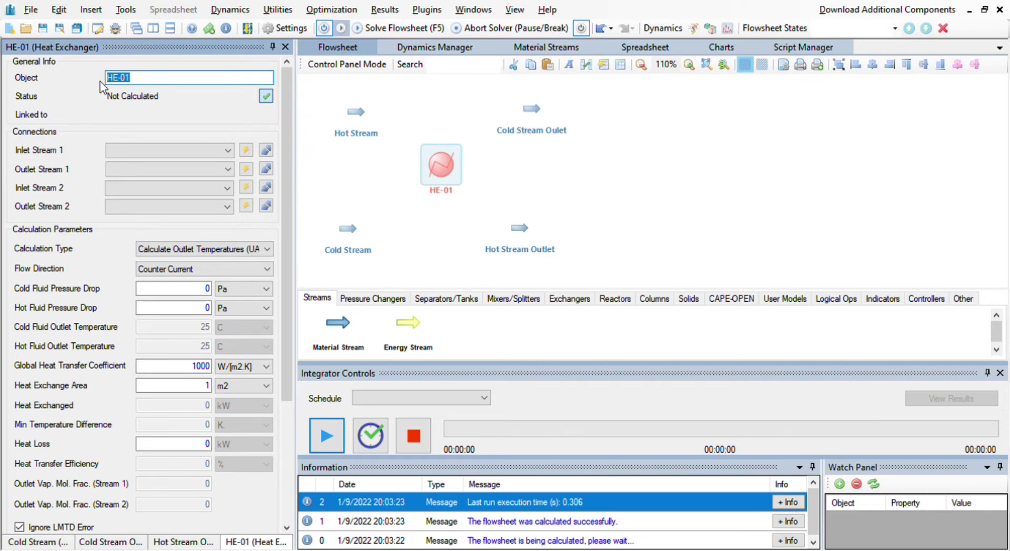
text(Counter-current-flow double)
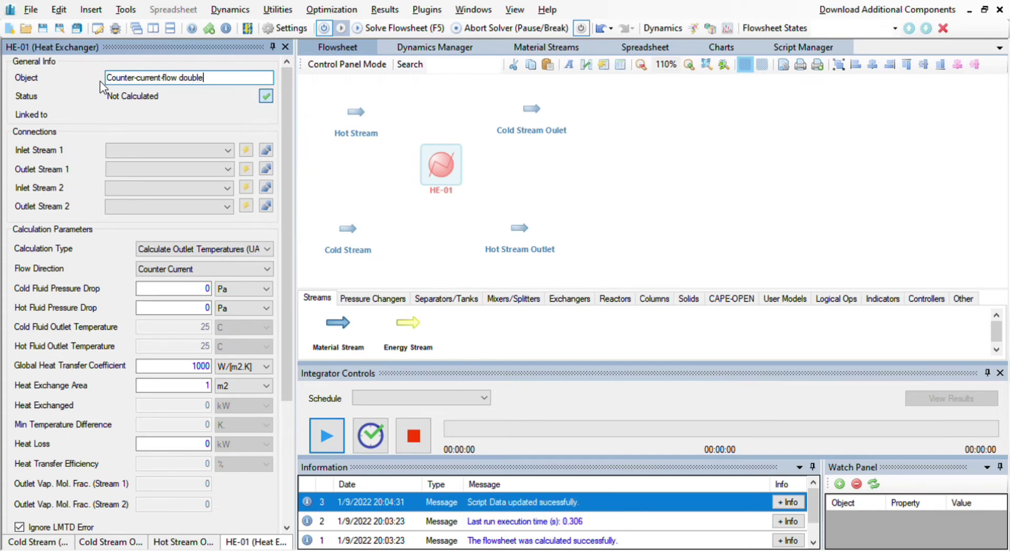
text(-pipe heat exchanger)
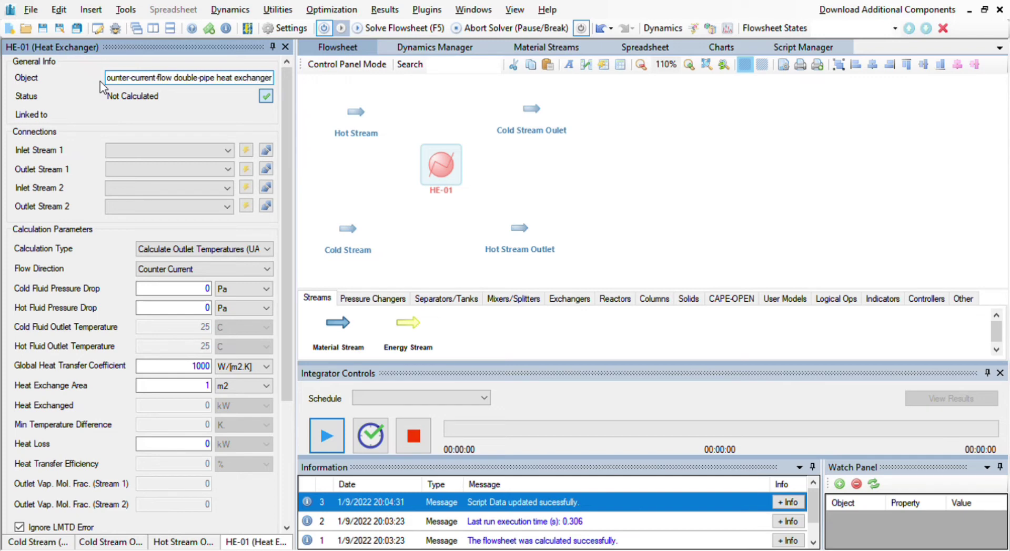
key(Return)
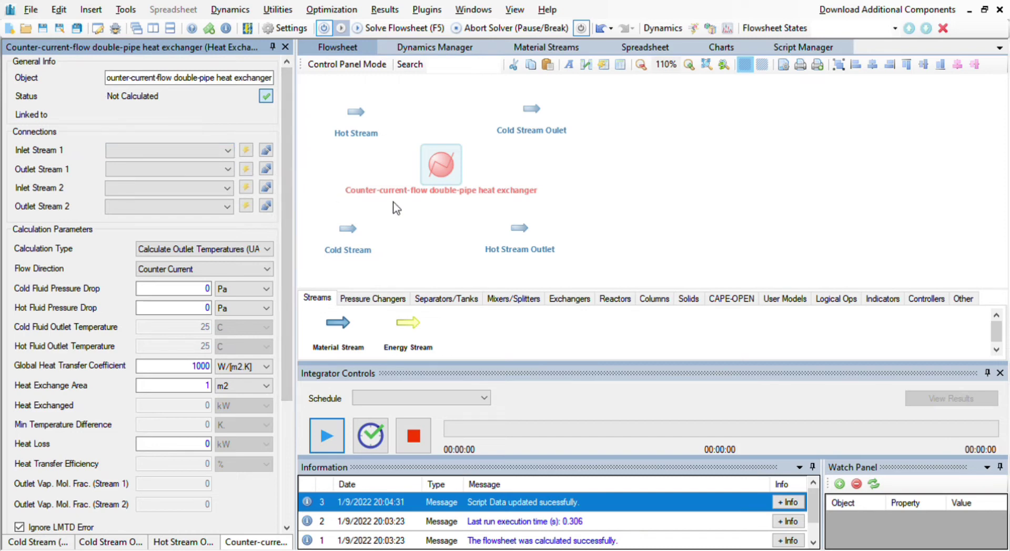
- Connect Hot Stream and Hot Stream Outlet as the exchanger's inlet and outlet 1, and Cold Stream and Cold Stream Oulet as inlet and outlet 2
click(172, 166)
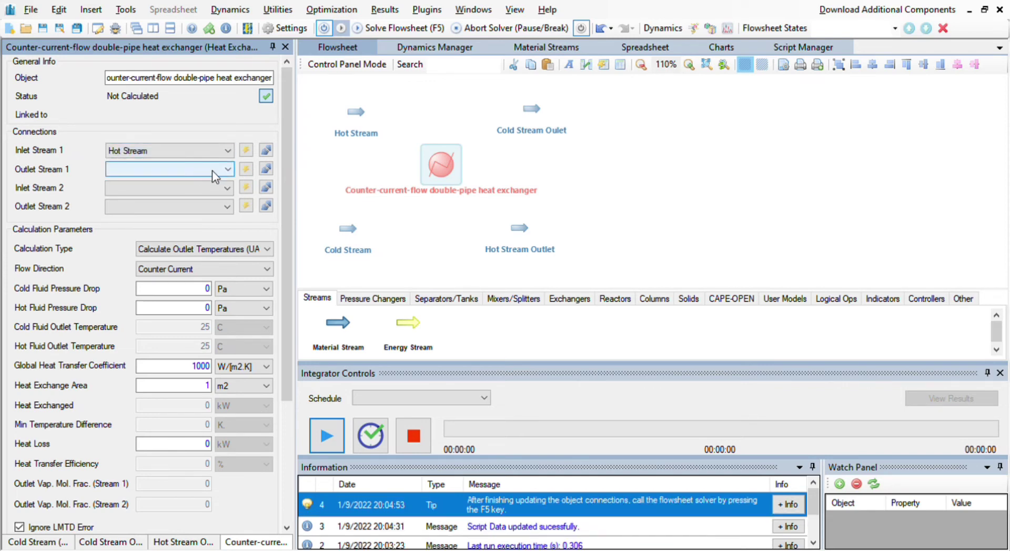
click(194, 214)
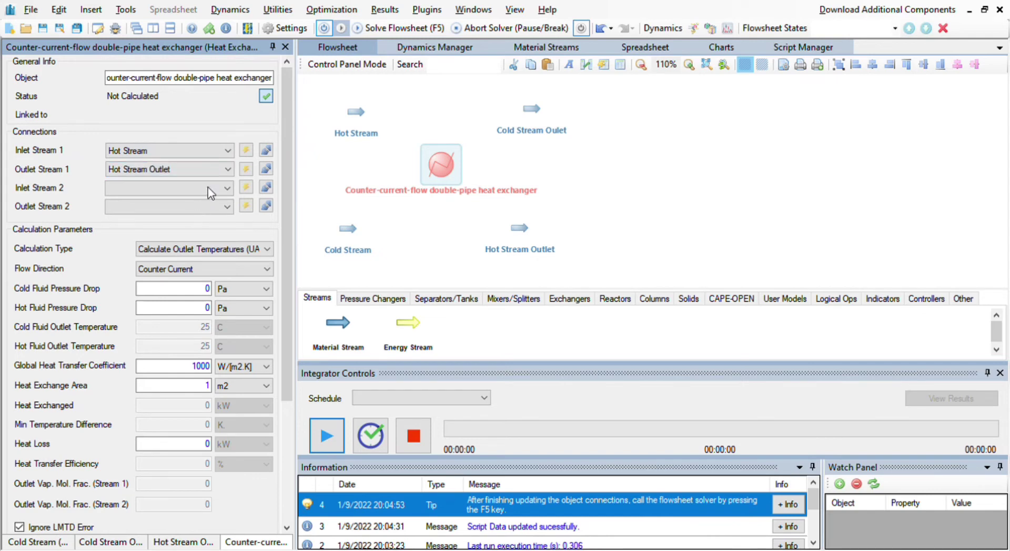
click(193, 213)
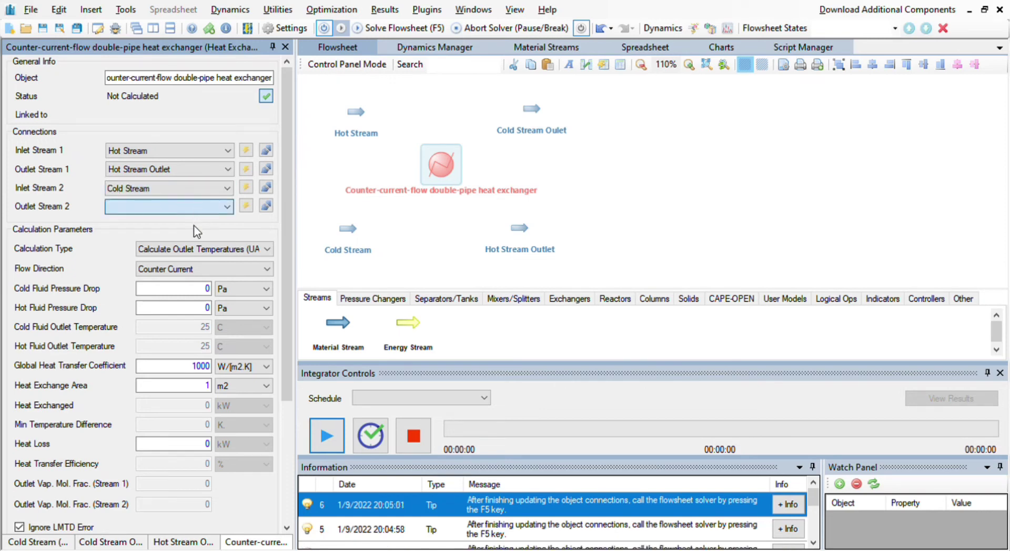
click(192, 239)
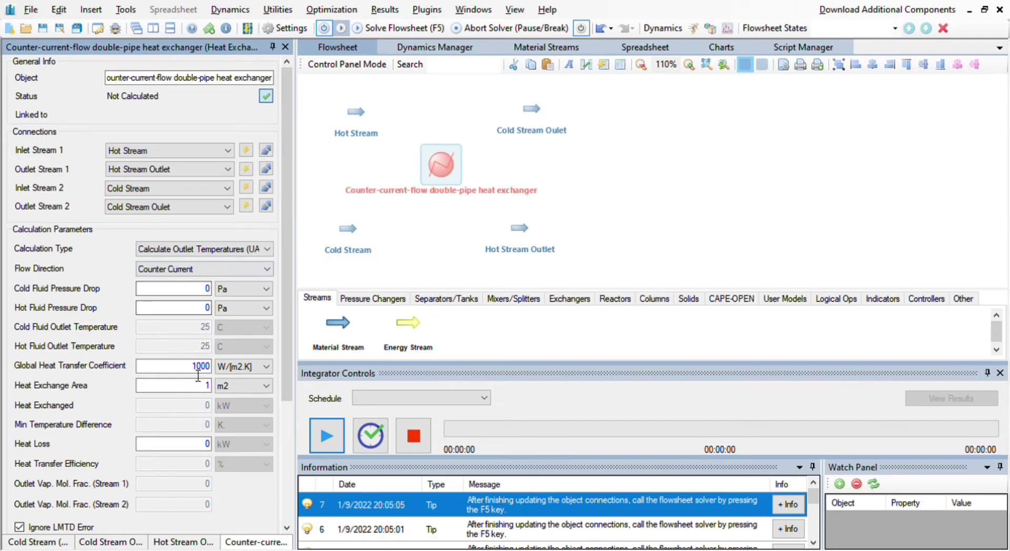
- Set the exchanger's global heat transfer coefficient to 850 W/[m2.K] and its heat exchange area to 15 m2
drag(191, 367, 212, 375)
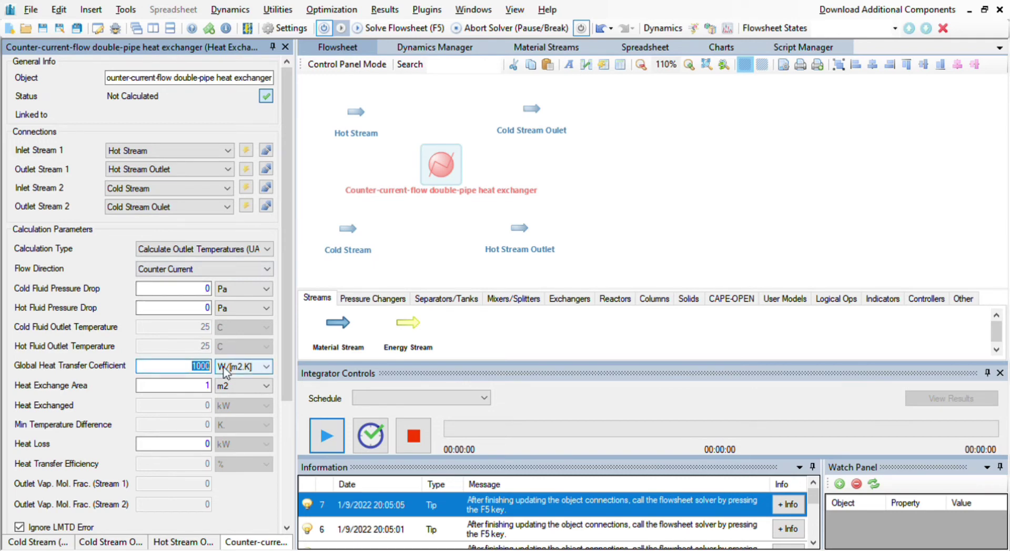
text(850)
key(Return)
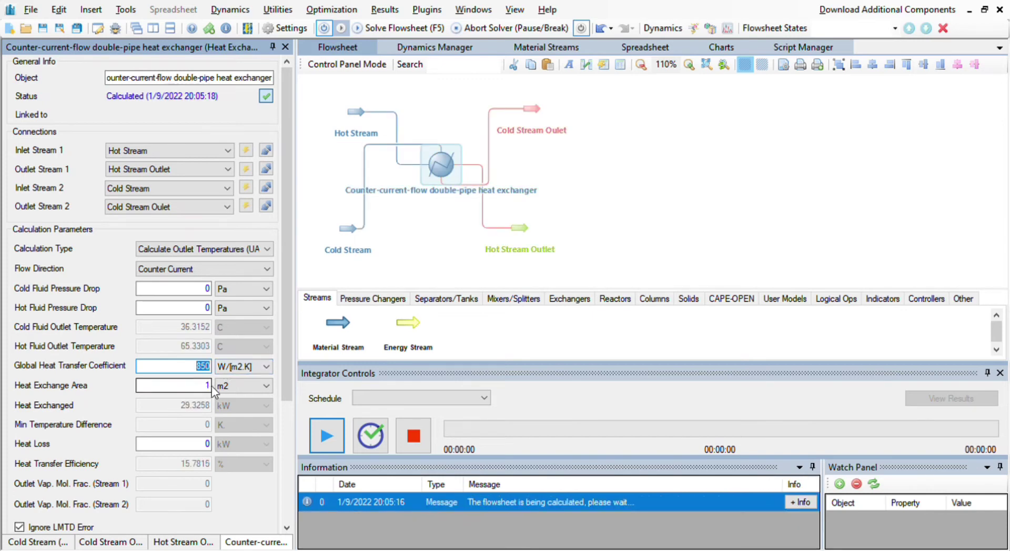
drag(212, 387, 217, 390)
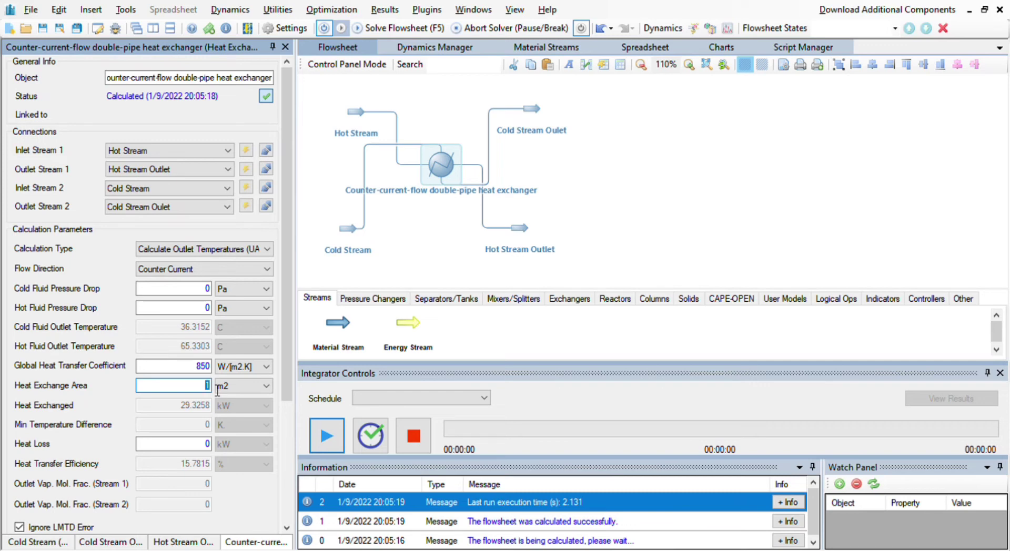
text(15)
key(Return)
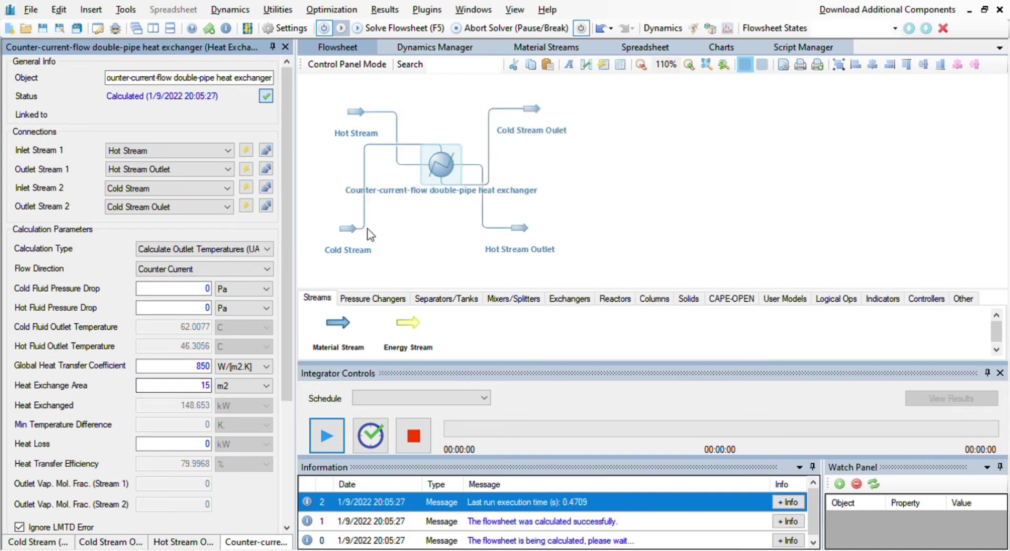
- Rearrange the flowsheet with Cold Stream above Hot Stream before the exchanger, and Hot Stream Outlet above Cold Stream Oulet after it
mouse_move(383, 228)
mouse_move(347, 233)
mouse_down()
mouse_move(351, 113)
mouse_move(345, 174)
mouse_move(367, 122)
mouse_move(374, 140)
mouse_move(363, 177)
mouse_move(369, 227)
mouse_move(349, 235)
mouse_up()
mouse_move(377, 119)
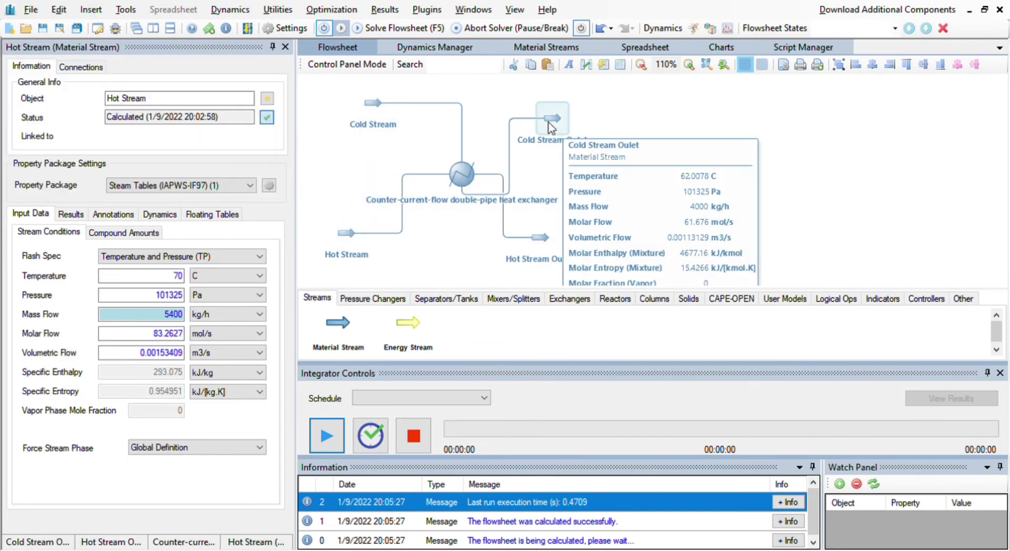
drag(552, 119, 674, 239)
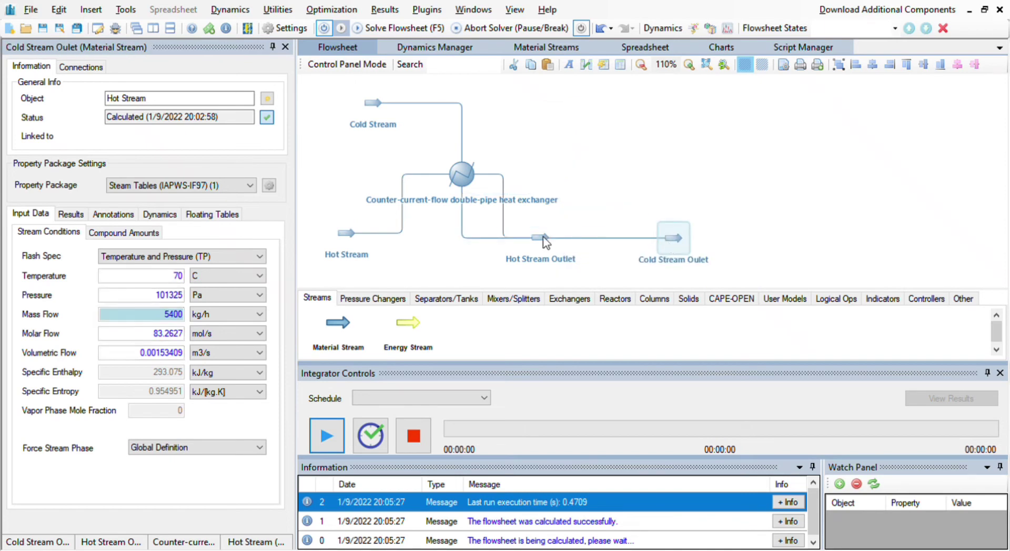
drag(540, 237, 600, 133)
drag(657, 112, 677, 99)
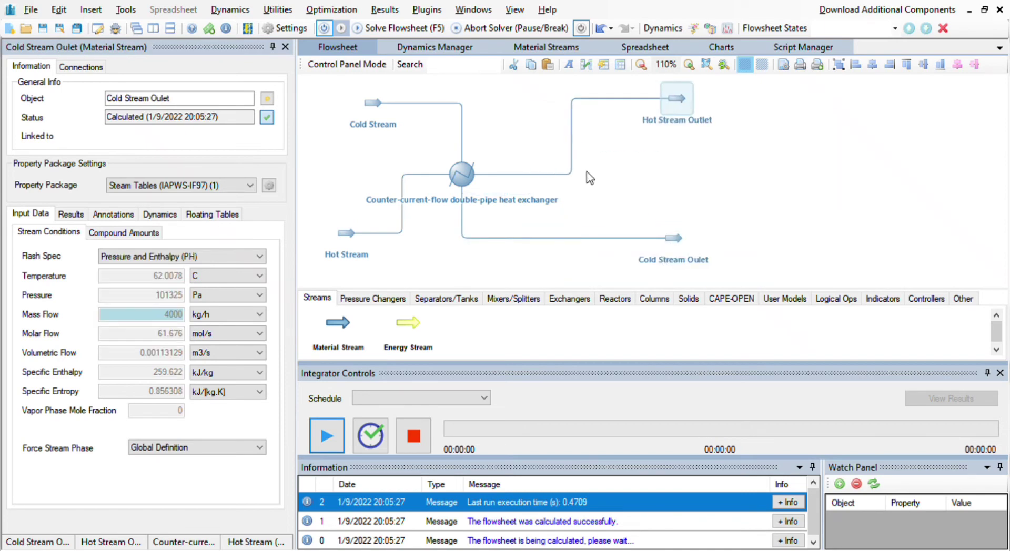
- Move the Cold Stream and Hot Stream inlets farther away from the heat exchanger to widen the flowsheet layout
drag(673, 182, 756, 186)
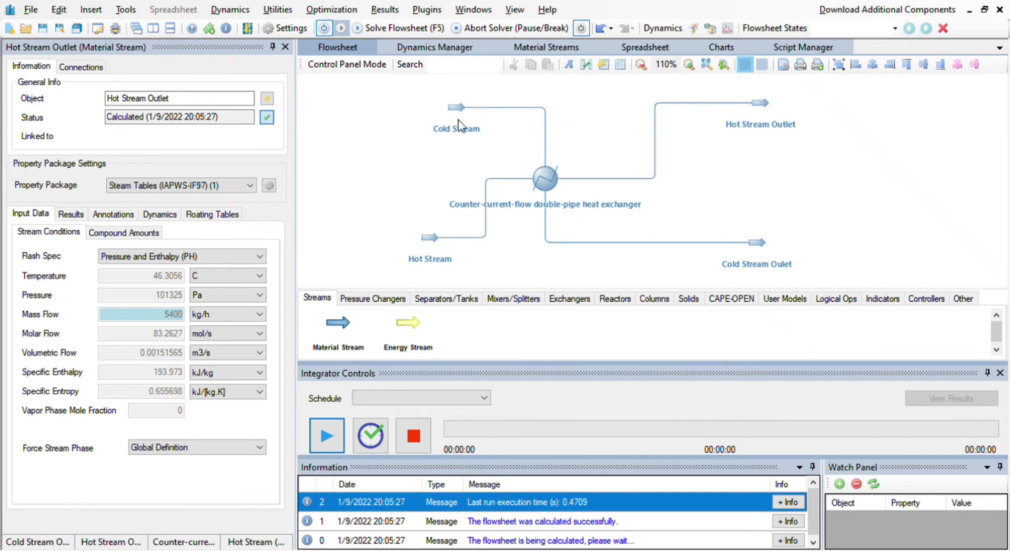
mouse_move(457, 112)
drag(457, 107, 343, 104)
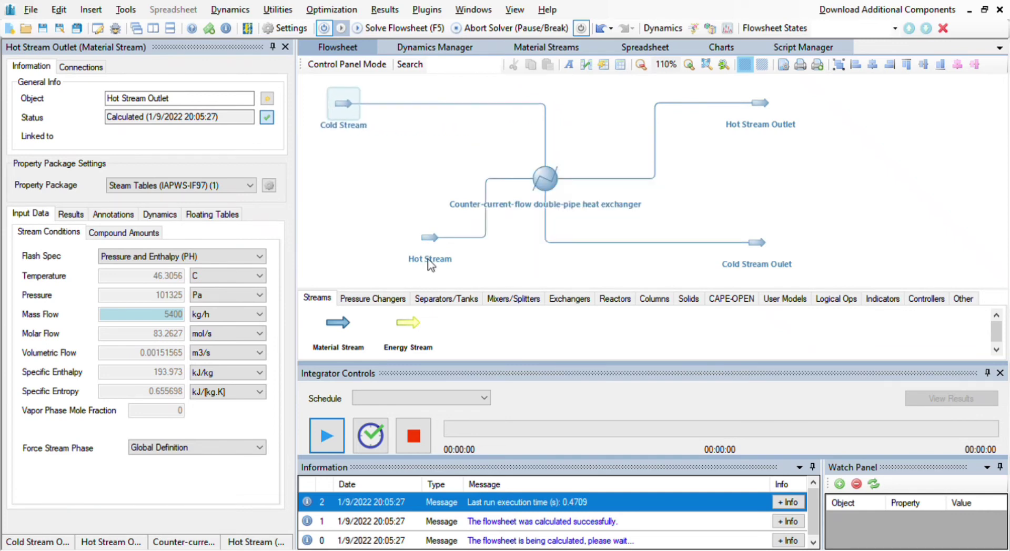
drag(428, 239, 325, 249)
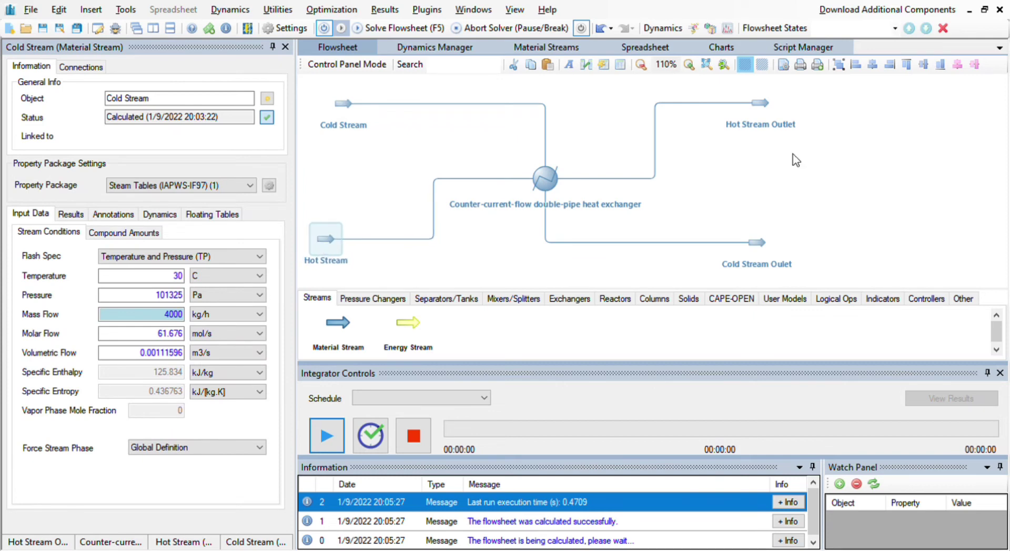
- Solve the flowsheet and inspect the calculated values of the heat exchanger, Hot Stream Outlet and Cold Stream Oulet
click(835, 160)
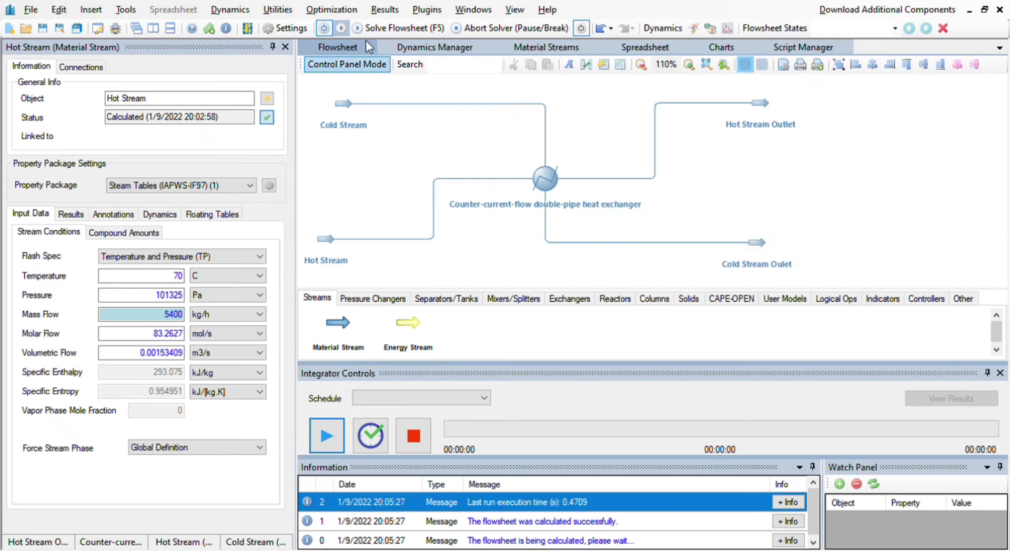
click(392, 29)
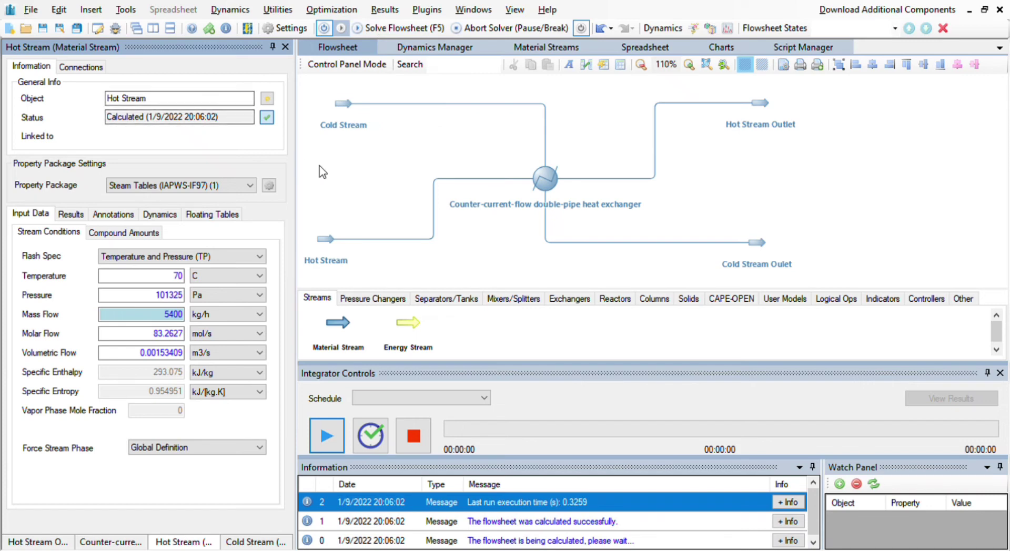
click(552, 188)
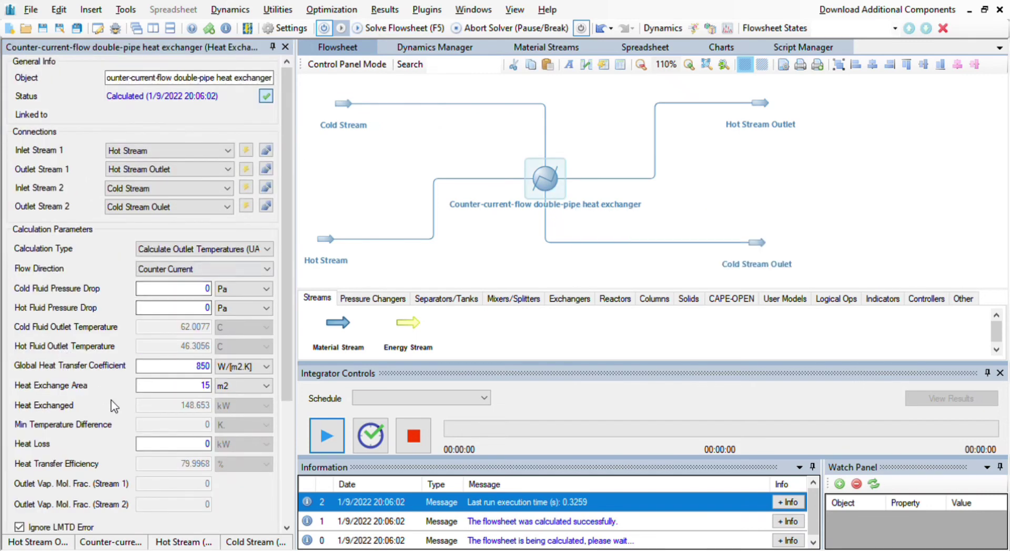
click(194, 394)
click(761, 113)
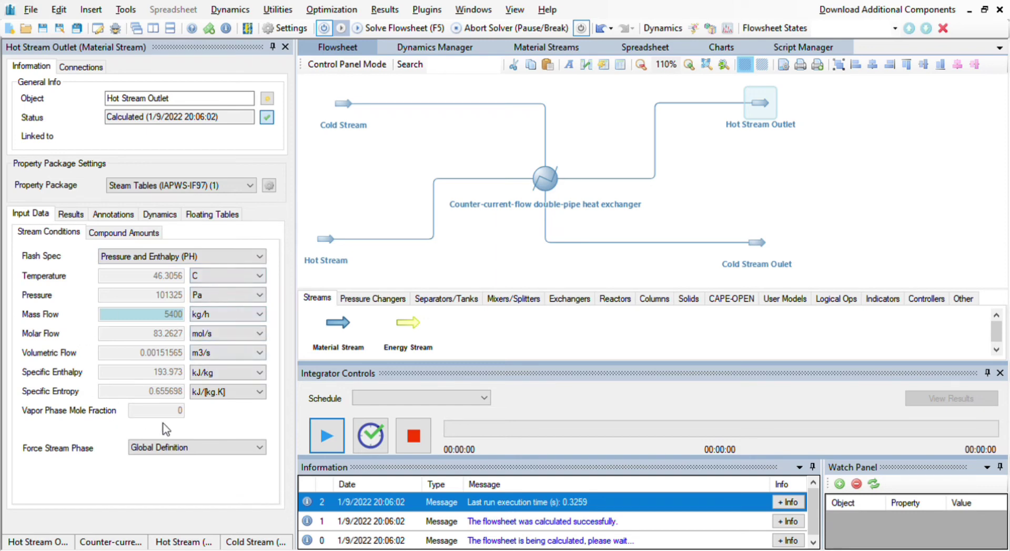
click(763, 250)
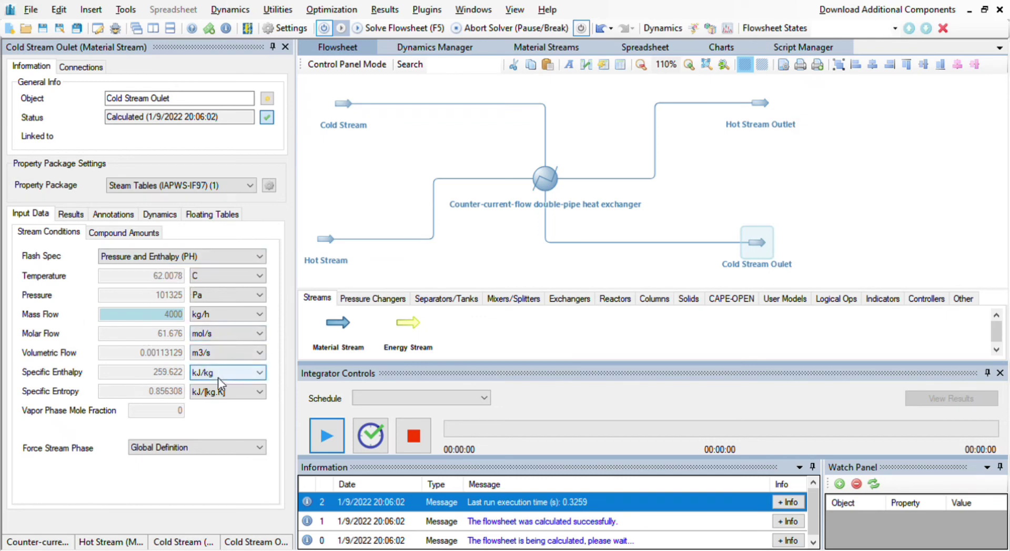
- Save the Practical 3 simulation file and close the simulation
click(389, 13)
click(408, 28)
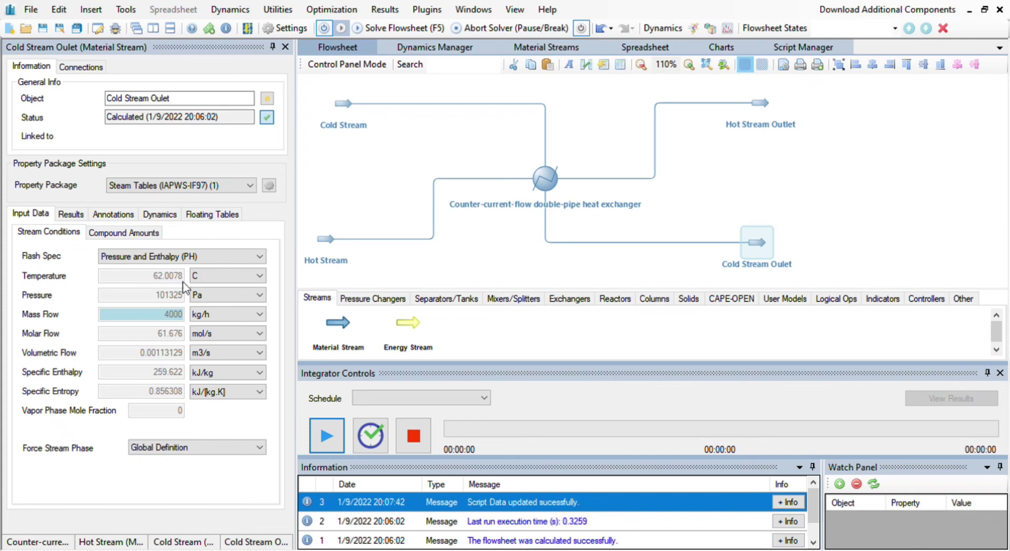
key(ctrl+s)
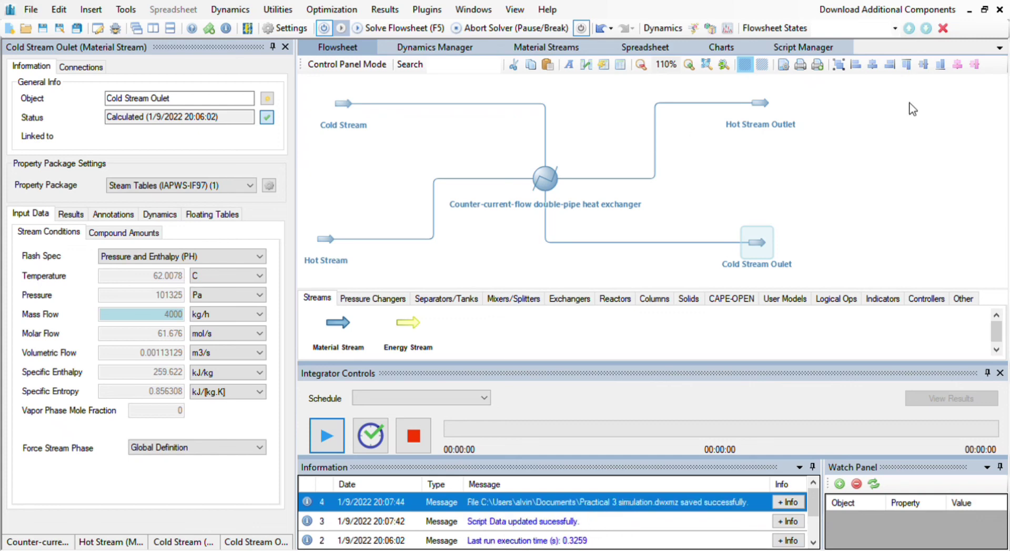
click(564, 331)
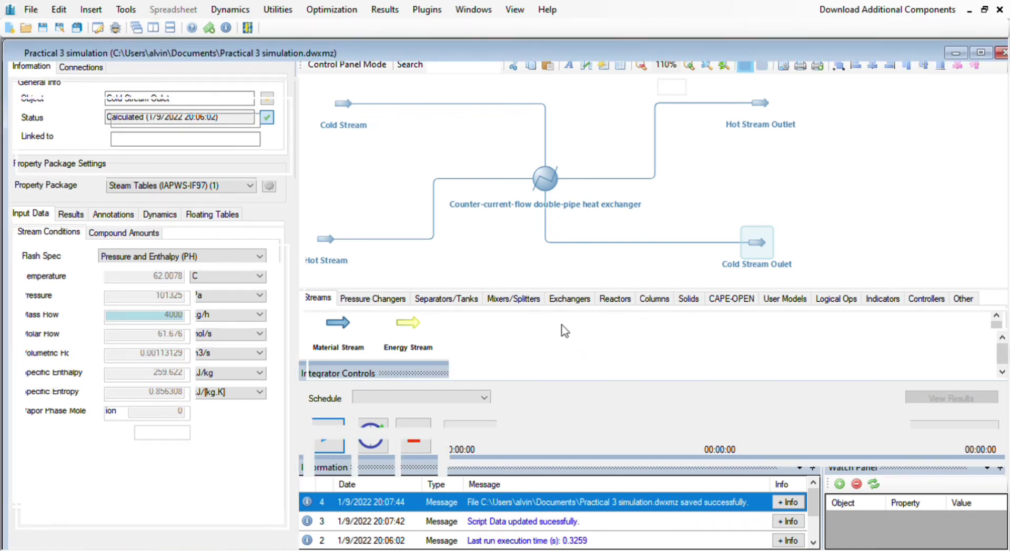